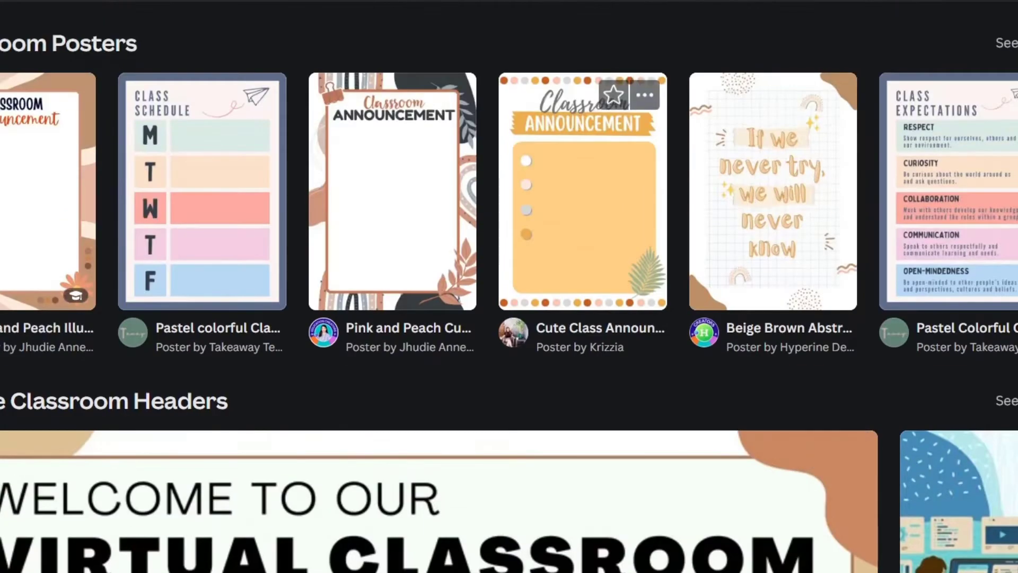
# Create a new blank presentation design from the templates page and hide its page thumbnails.
pyautogui.scroll(15, 684, 286)
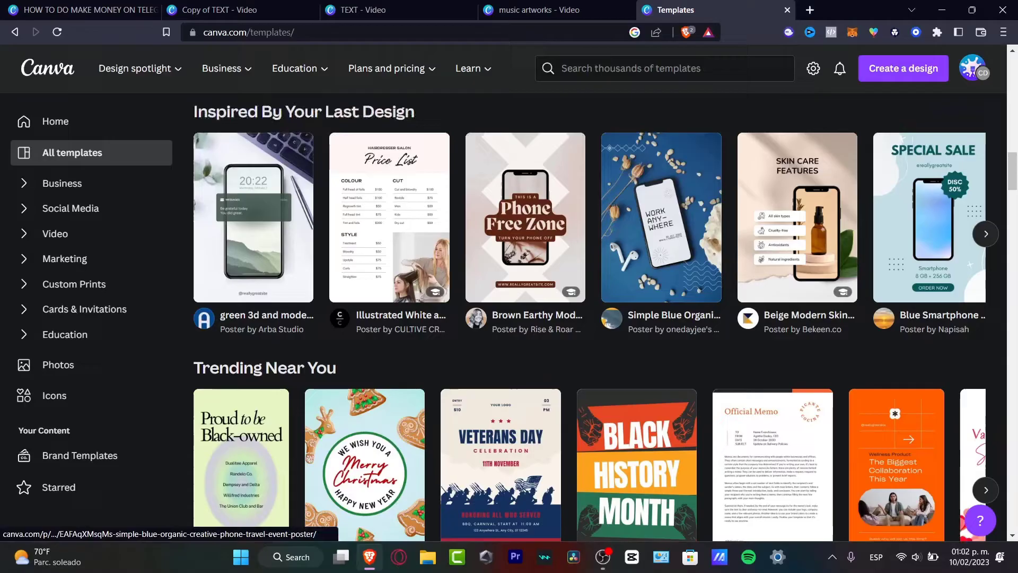
pyautogui.scroll(7, 599, 318)
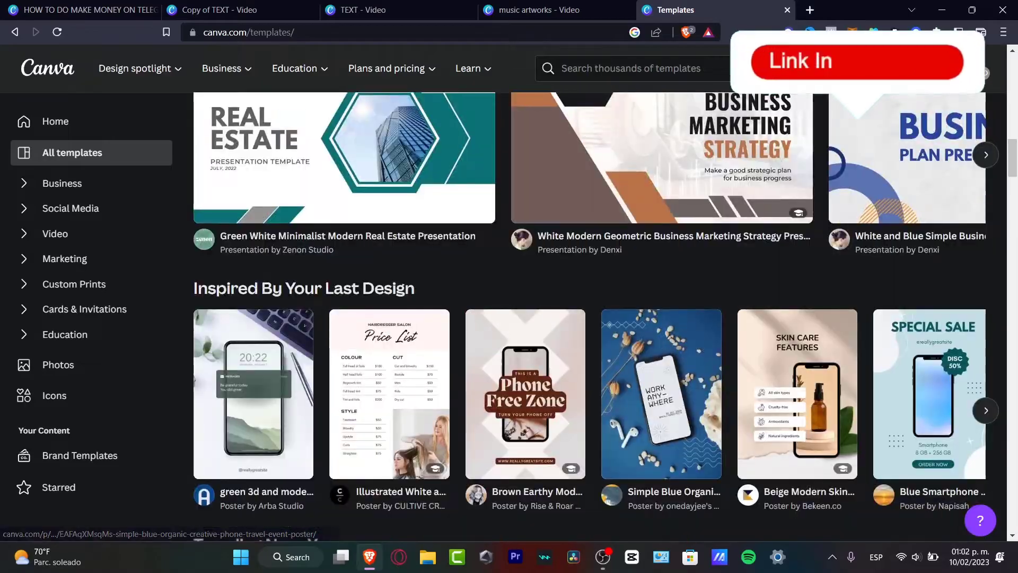
pyautogui.scroll(15, 599, 318)
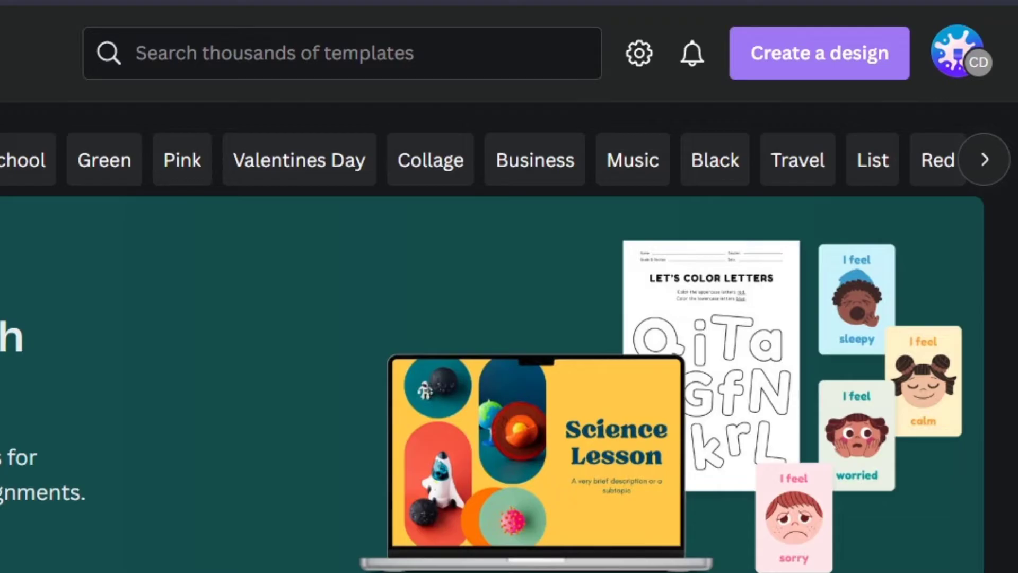
pyautogui.click(818, 53)
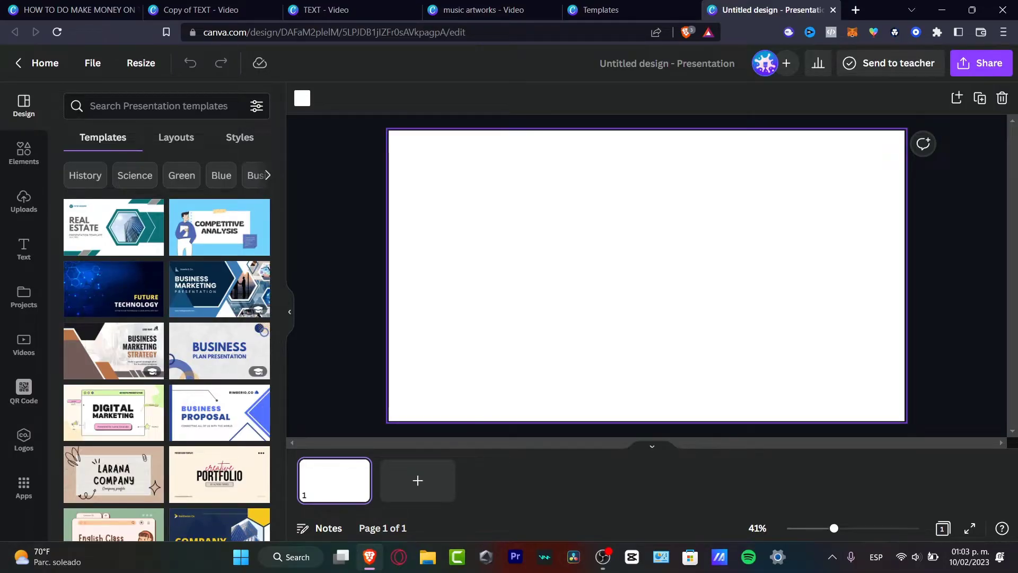
pyautogui.click(652, 446)
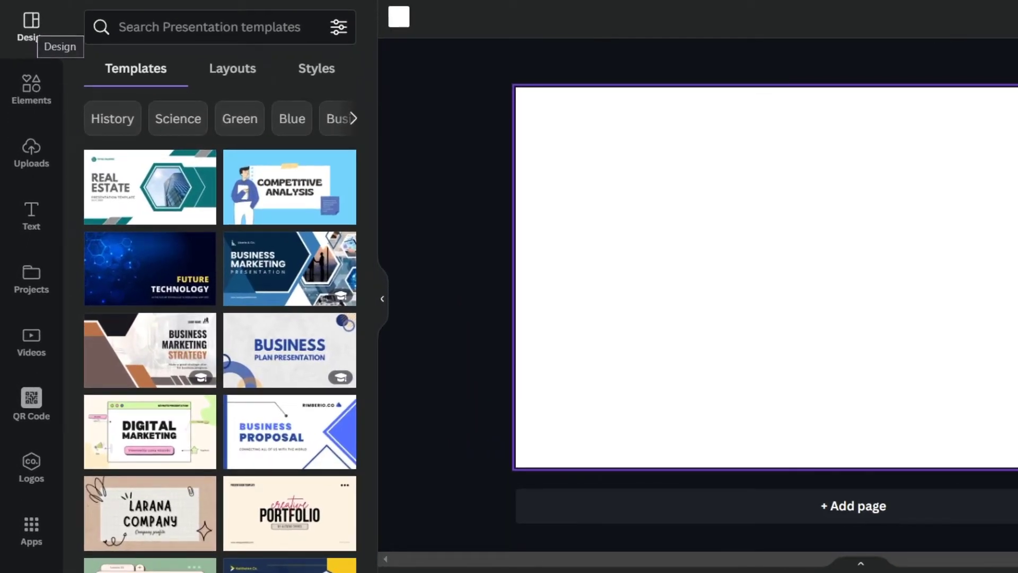
# Search the design elements for "marketing" and limit the results to graphics.
pyautogui.click(31, 87)
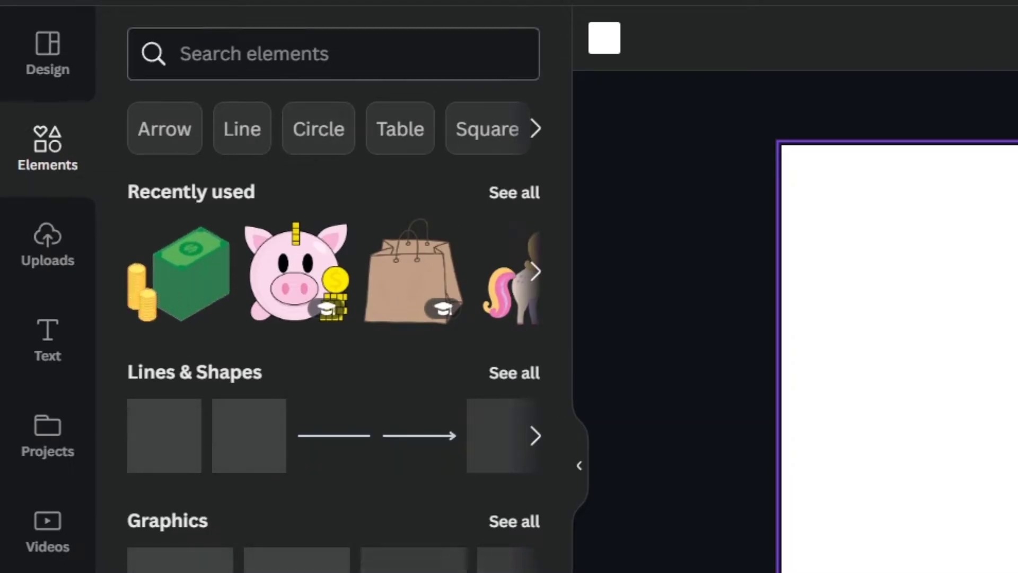
pyautogui.click(254, 54)
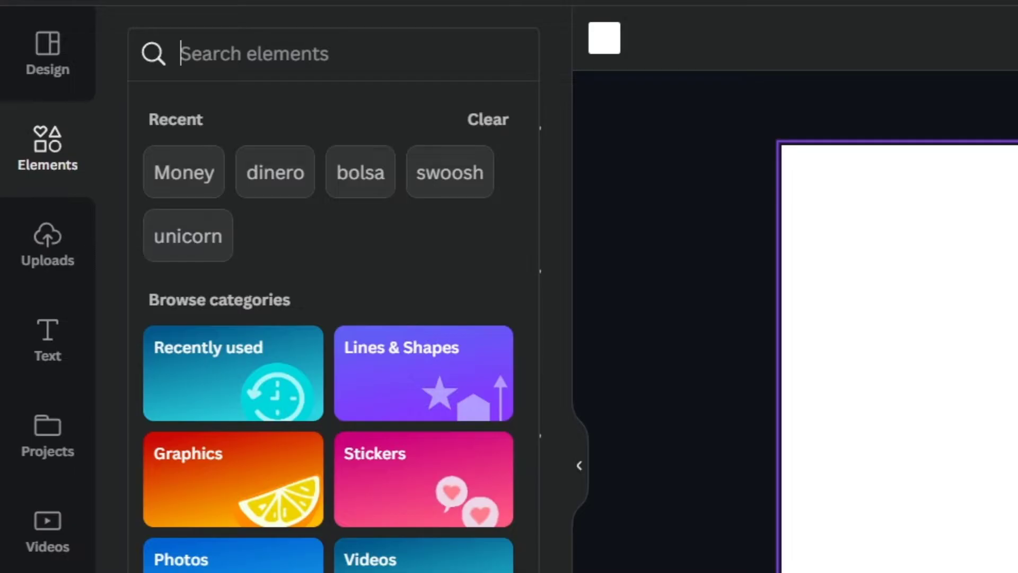
pyautogui.write('marketing')
pyautogui.press('Return')
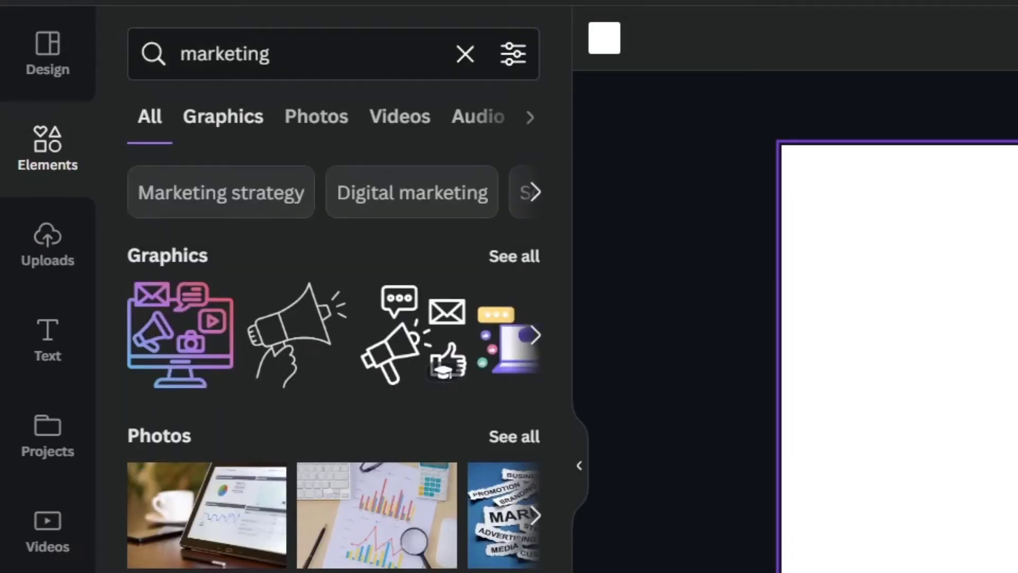
pyautogui.click(222, 116)
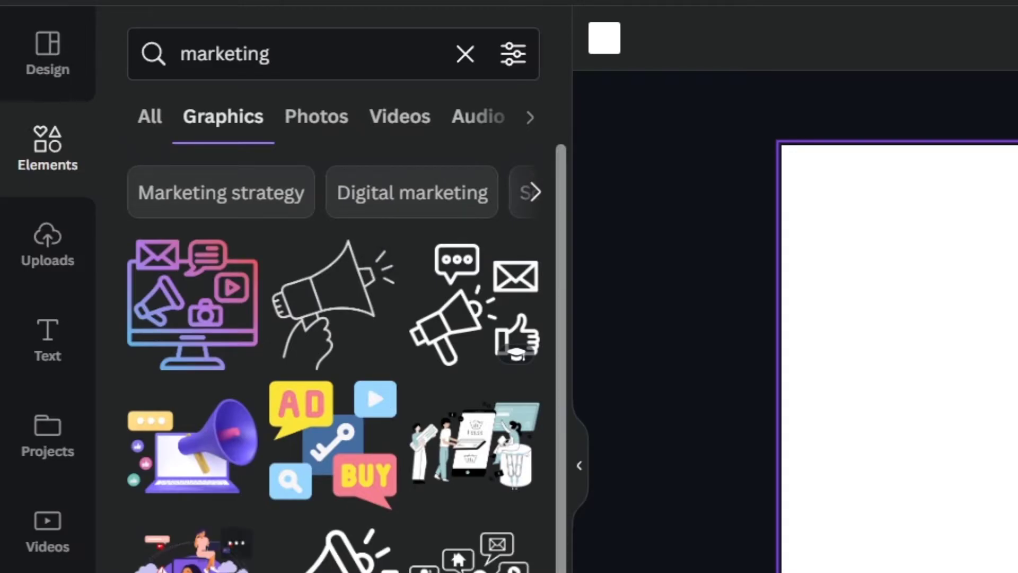
# Add the illustration of the woman with a megaphone, shrink it to about 700 × 630, and place it on the page's left half.
pyautogui.click(192, 553)
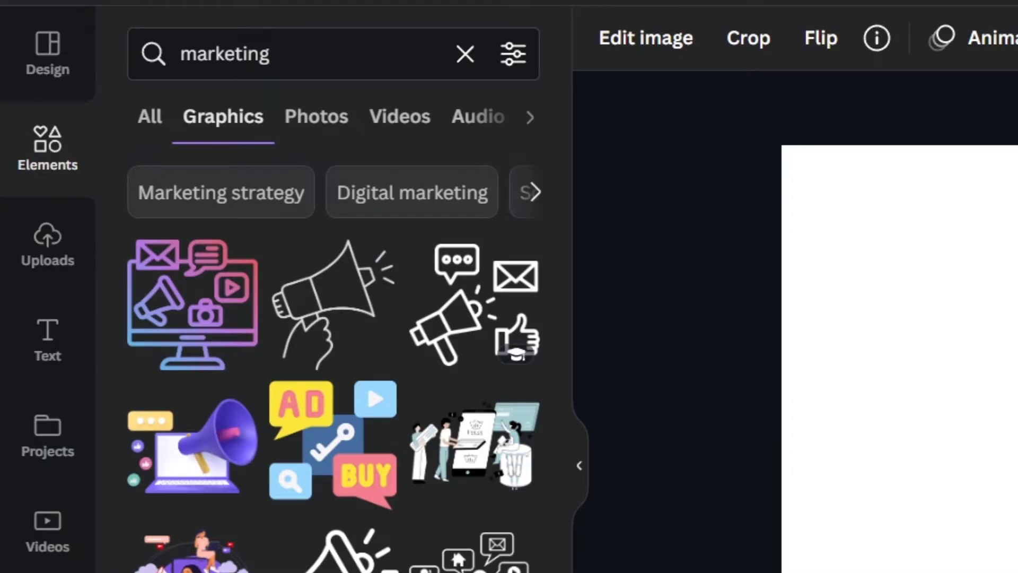
pyautogui.moveTo(937, 414); pyautogui.dragTo(774, 410)
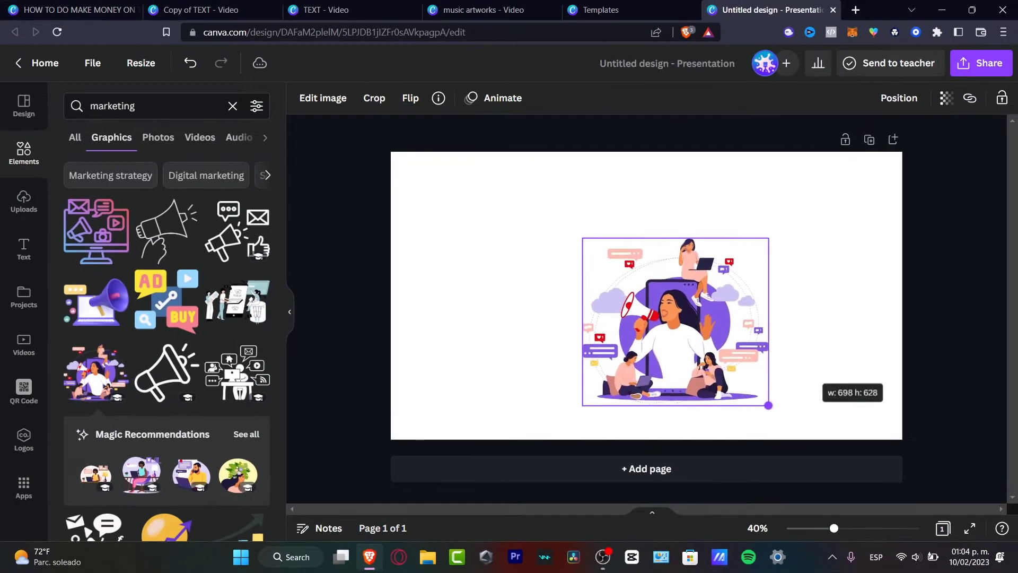
pyautogui.moveTo(678, 323); pyautogui.dragTo(467, 324)
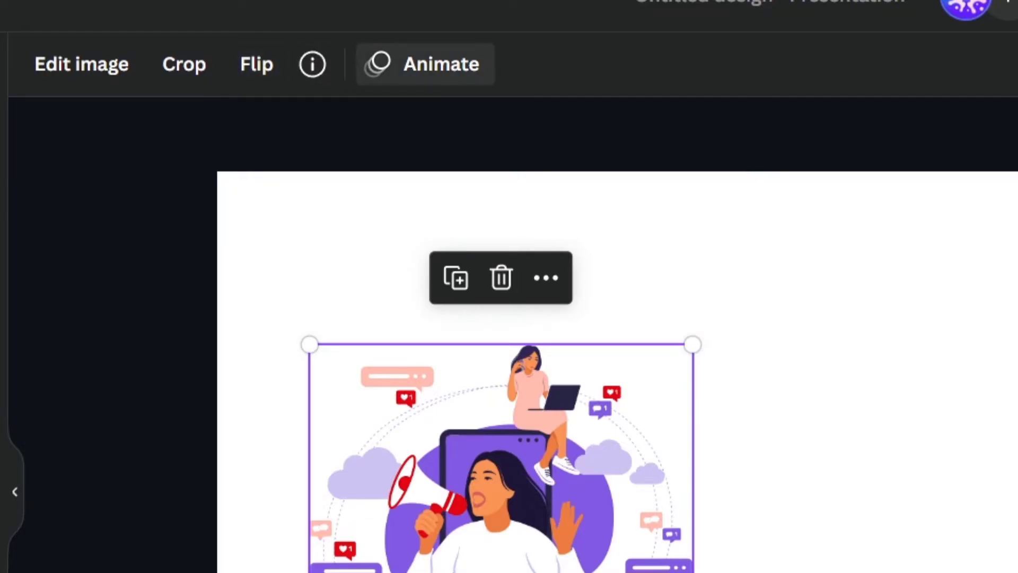
# Apply the Baseline element animation to the marketing illustration.
pyautogui.click(425, 64)
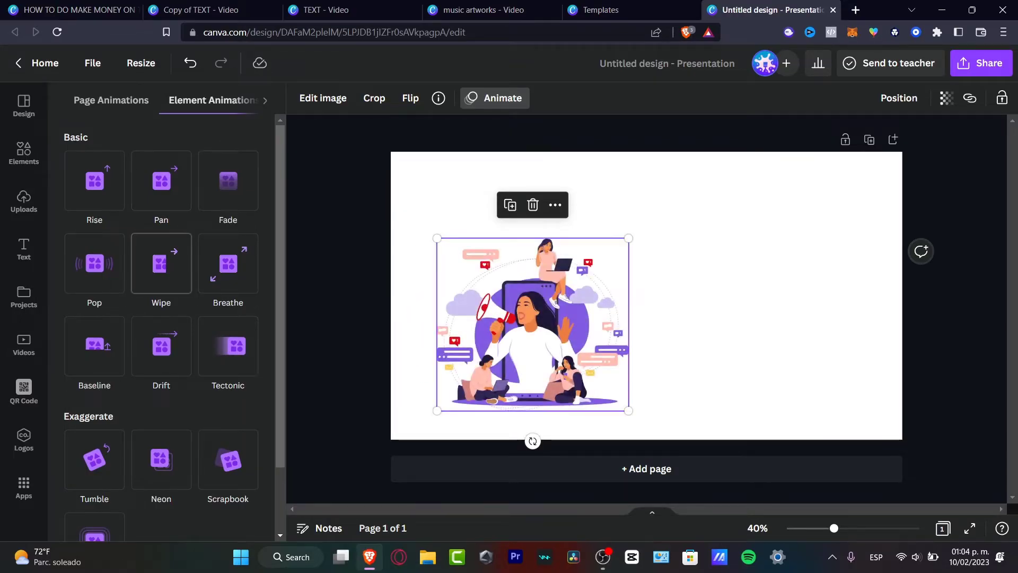
pyautogui.click(95, 346)
pyautogui.scroll(-2, 94, 345)
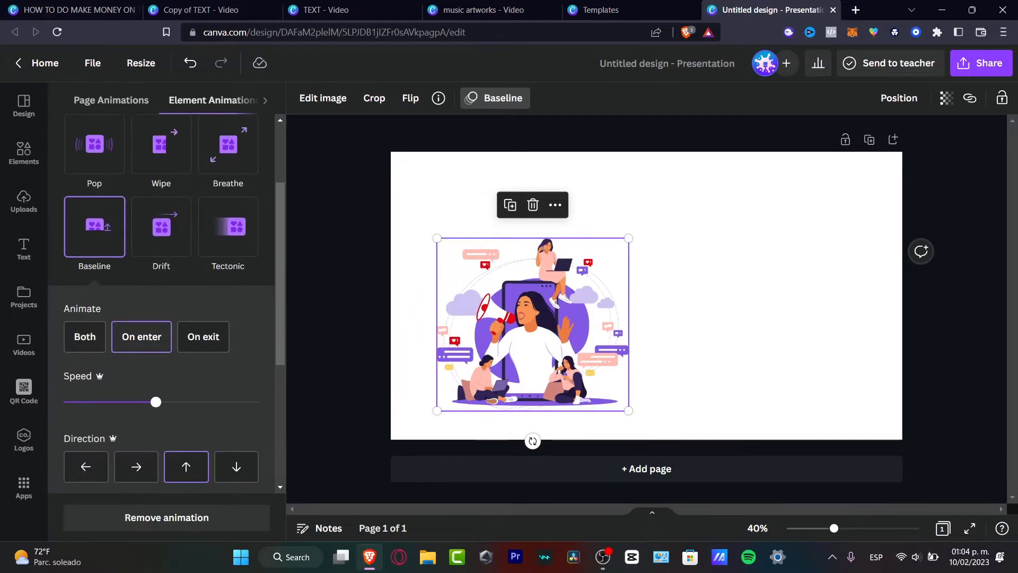
# Add the "FEELIN' CUTE" font combination and place it in the upper right of the page, clear of the illustration.
pyautogui.click(24, 152)
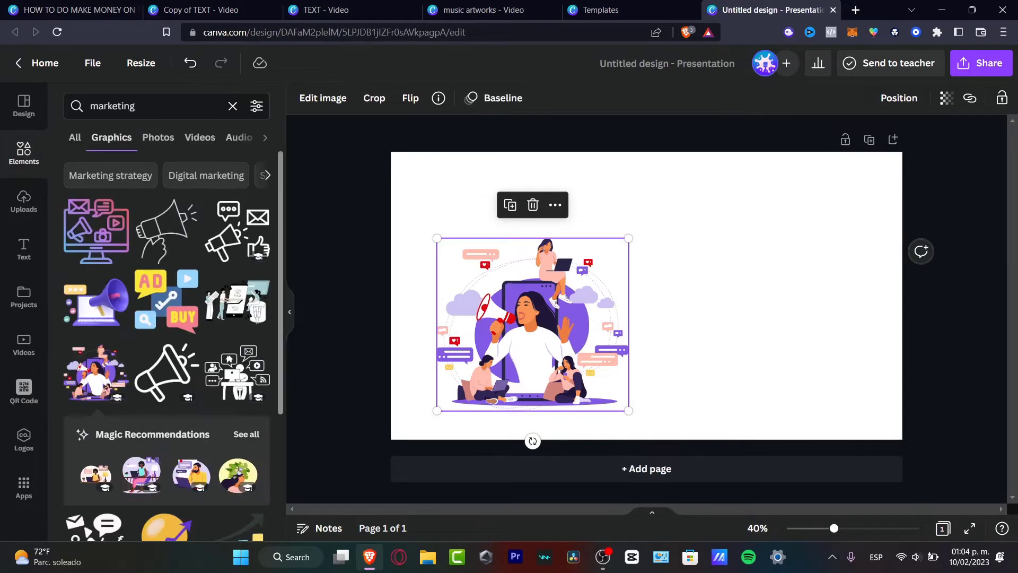
pyautogui.click(24, 249)
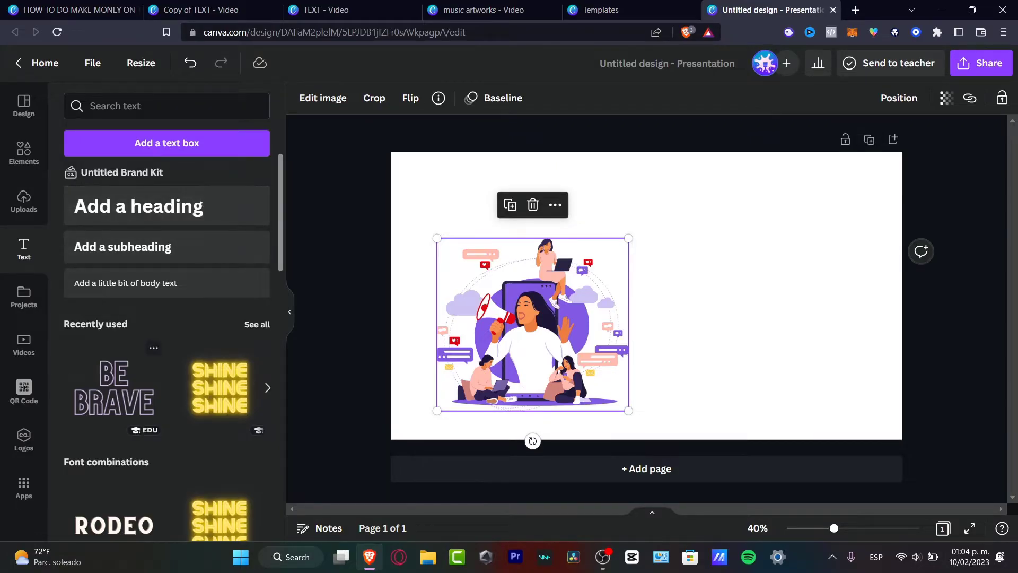
pyautogui.scroll(-4, 159, 350)
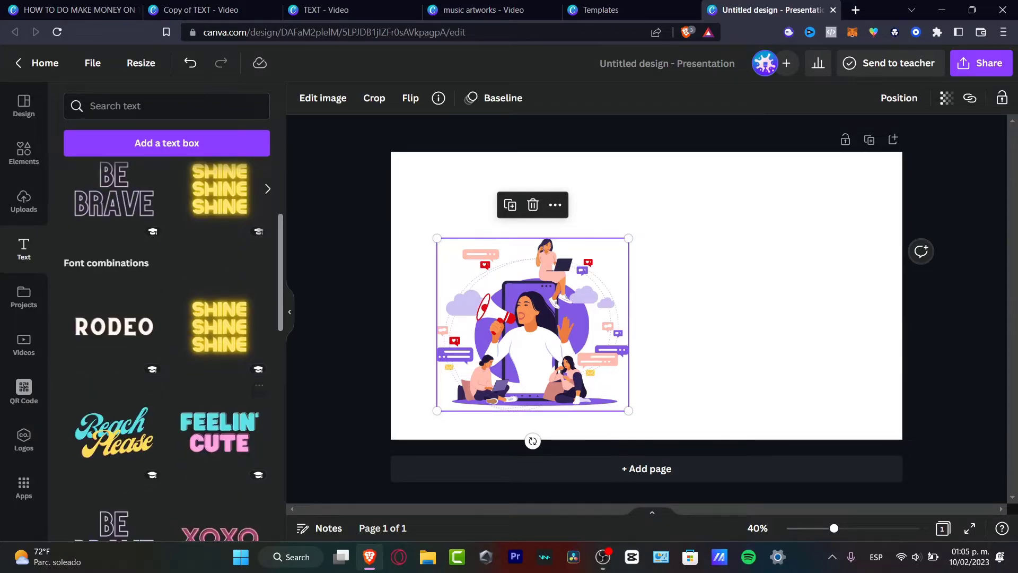
pyautogui.click(220, 432)
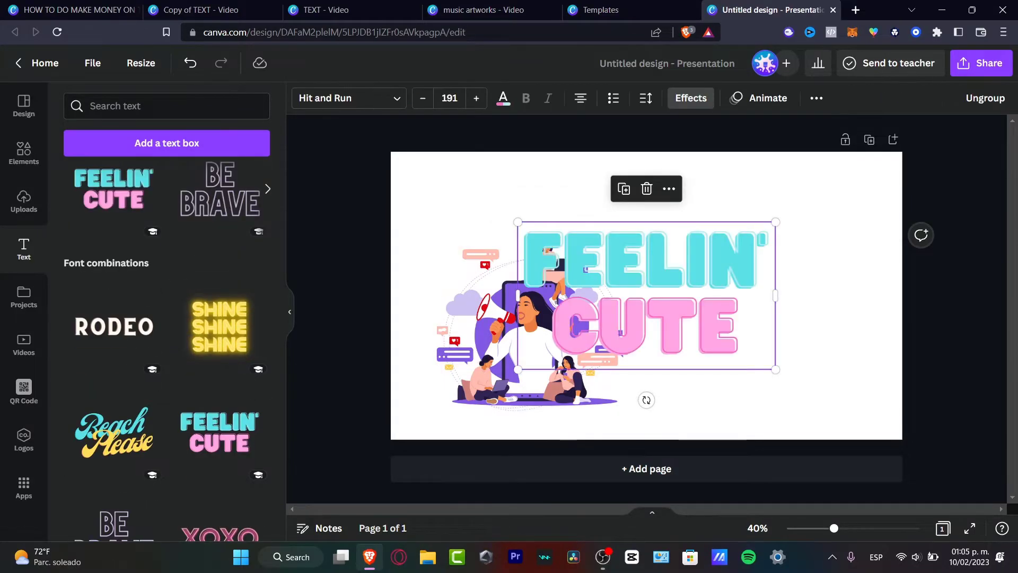
pyautogui.moveTo(647, 295); pyautogui.dragTo(749, 259)
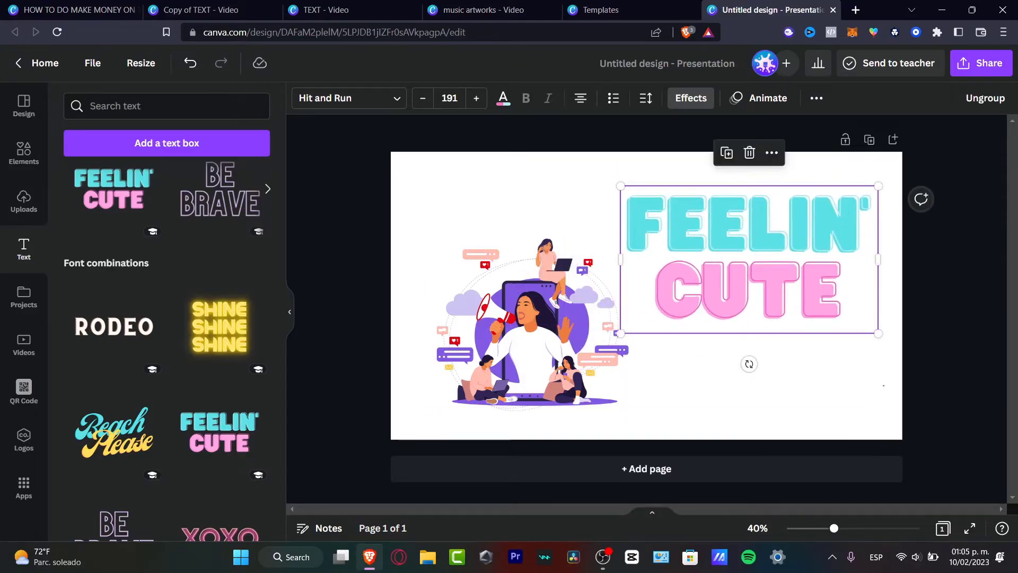
# Delete both the illustration and the "FEELIN' CUTE" text from the page.
pyautogui.moveTo(883, 385); pyautogui.dragTo(435, 237)
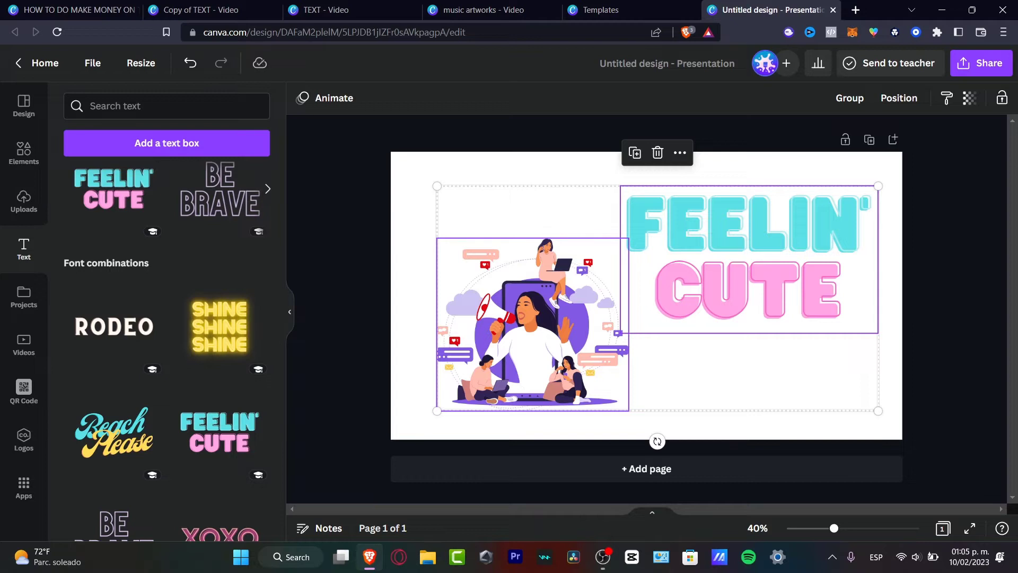
pyautogui.press('Delete')
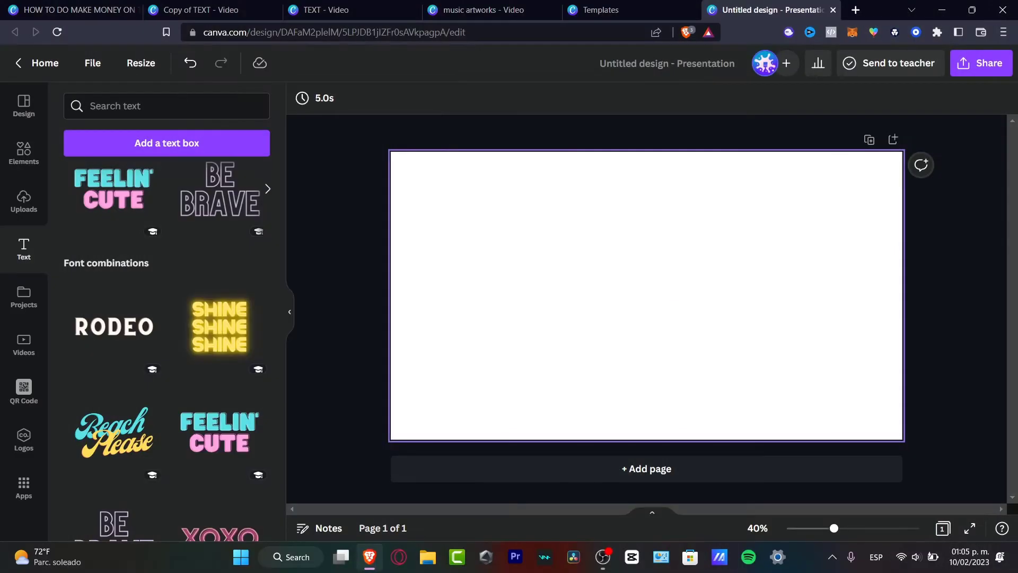
# Browse the presentation templates and open the Blue Pink Yellow Pastel Line English Graphic Novel Conventions Presentation.
pyautogui.click(24, 104)
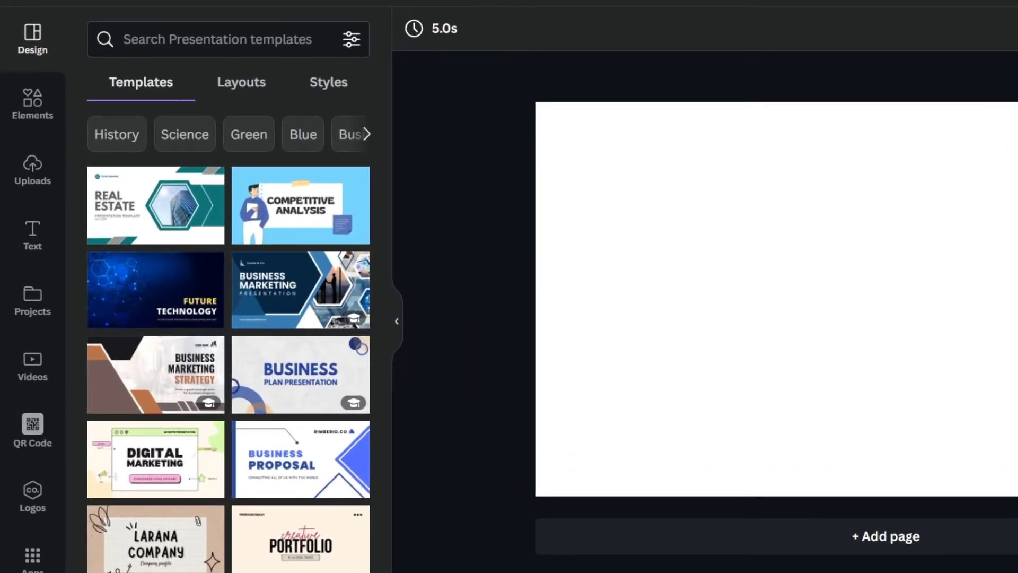
pyautogui.scroll(-3, 153, 265)
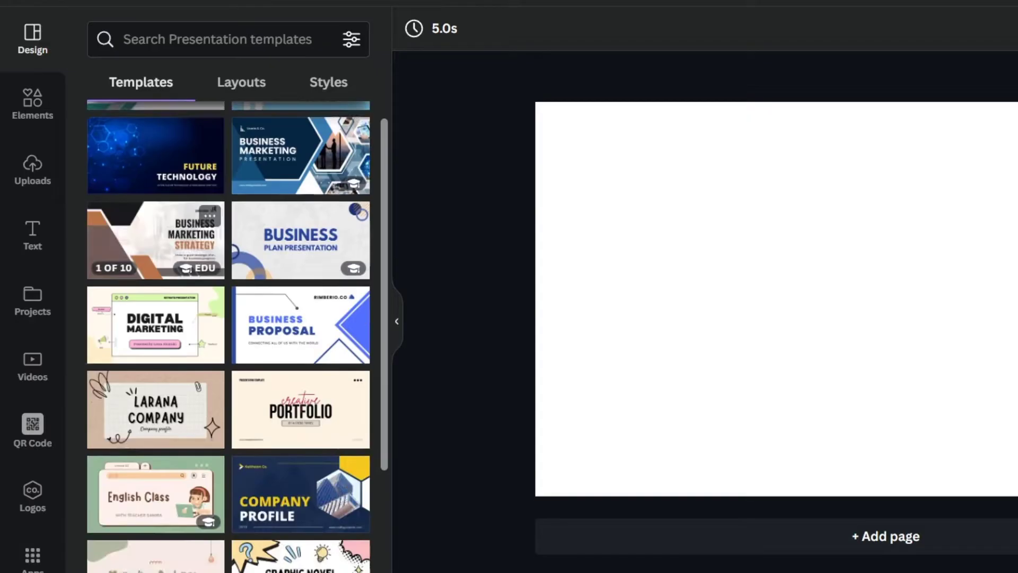
pyautogui.scroll(-3, 153, 344)
pyautogui.scroll(-6, 154, 345)
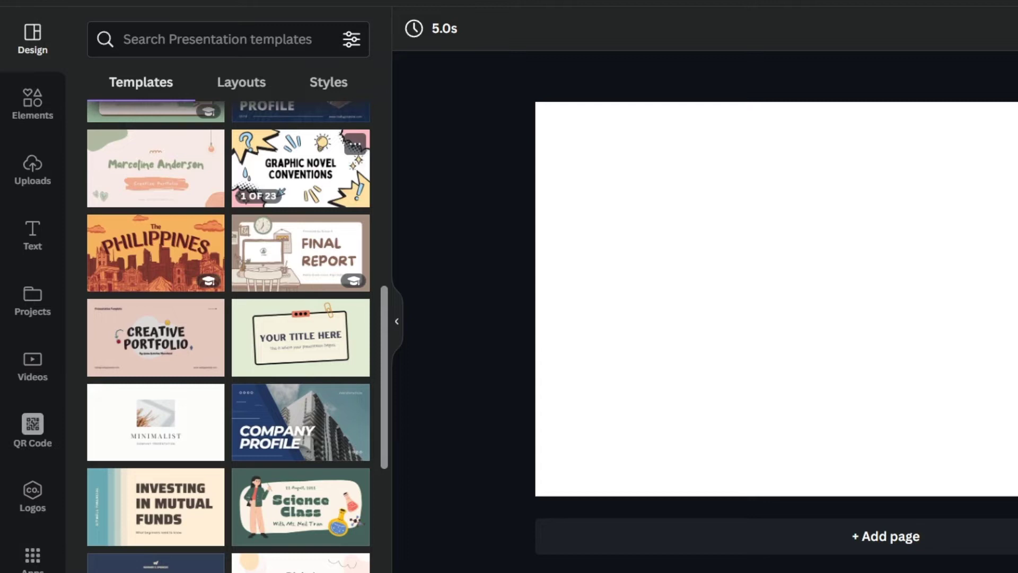
pyautogui.click(301, 168)
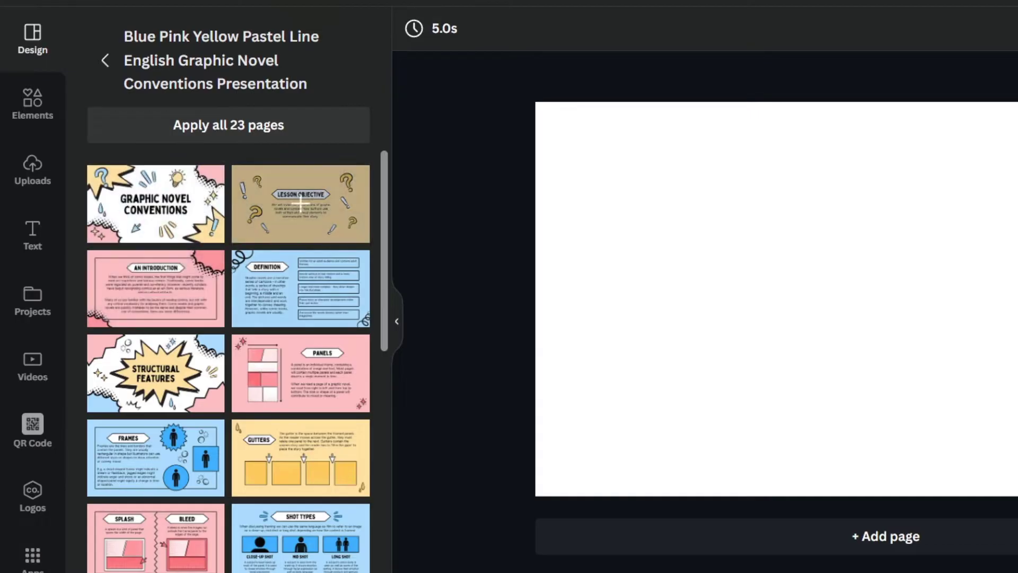
# Look through the template's pages and apply its "Graphic Novel Conventions" title page to the blank page.
pyautogui.scroll(-10, 301, 185)
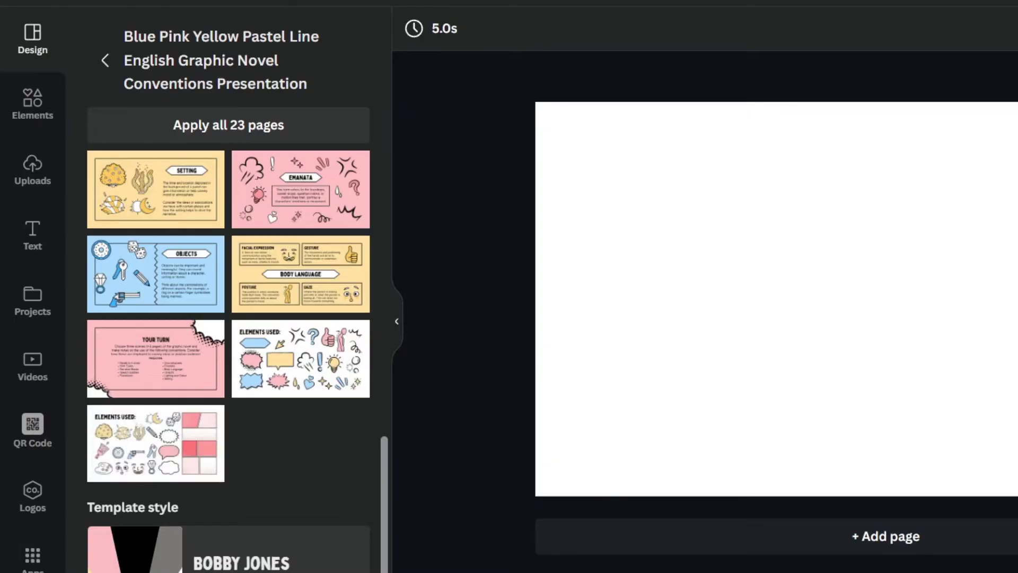
pyautogui.scroll(10, 228, 339)
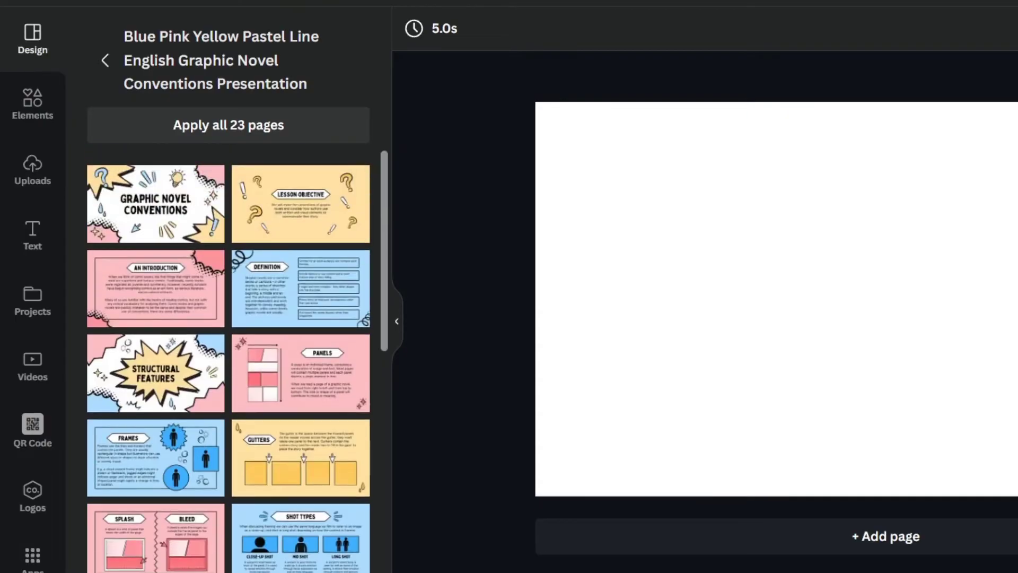
pyautogui.click(156, 202)
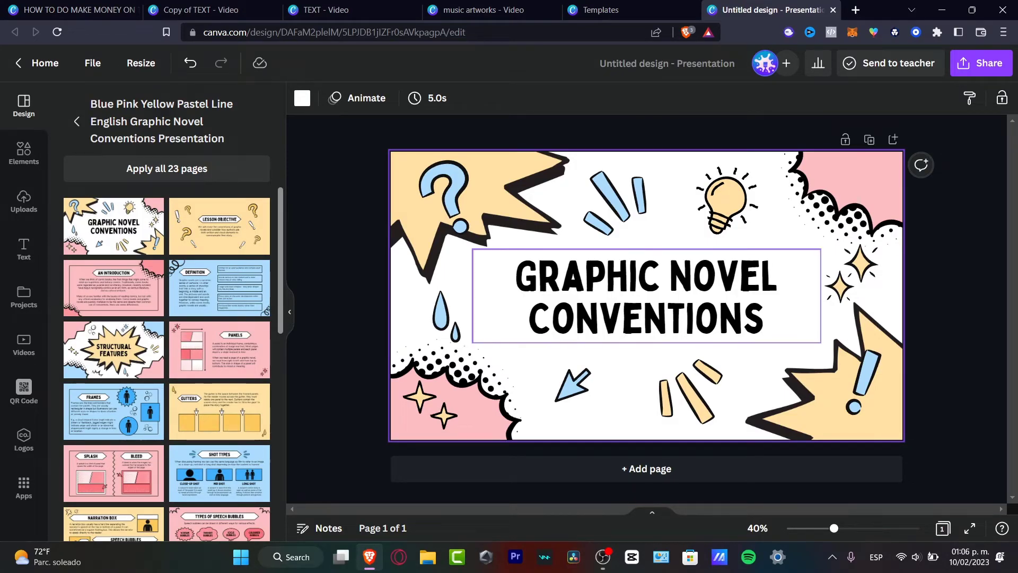
# Replace the title page's heading with "TOP MOST ADVANCED COMICBOOKS".
pyautogui.doubleClick(626, 318)
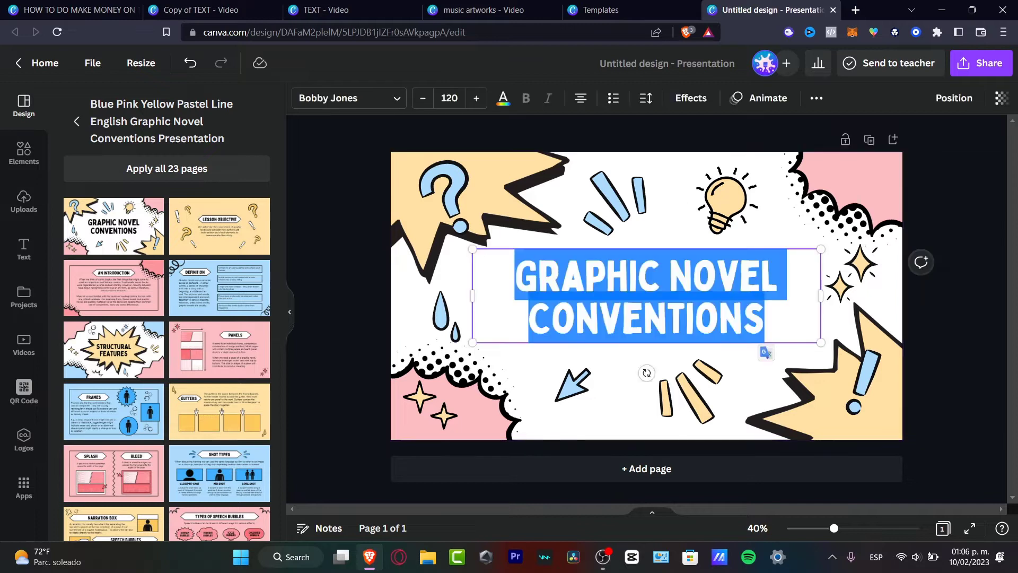
pyautogui.write('TO')
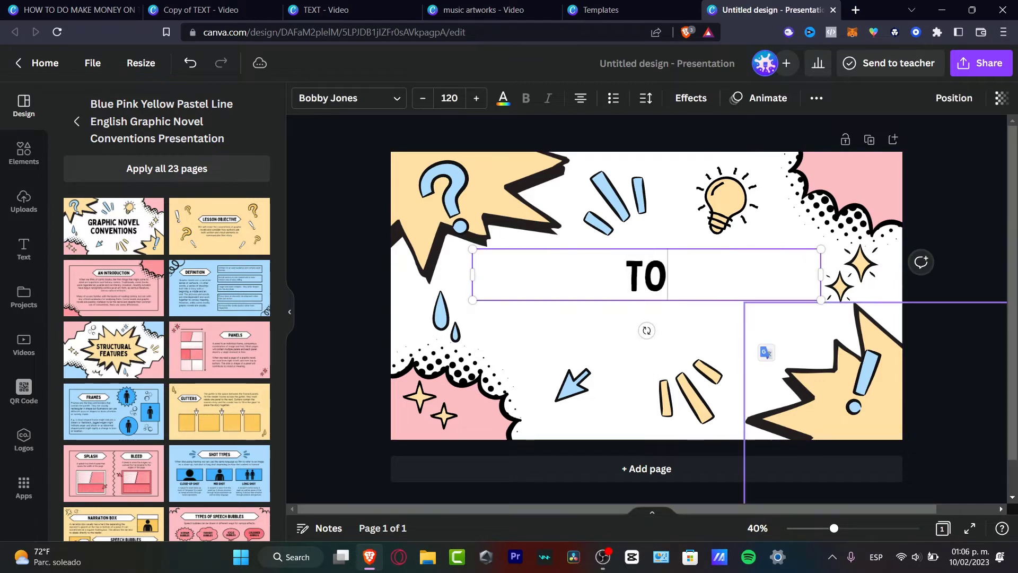
pyautogui.write('P MOST AD')
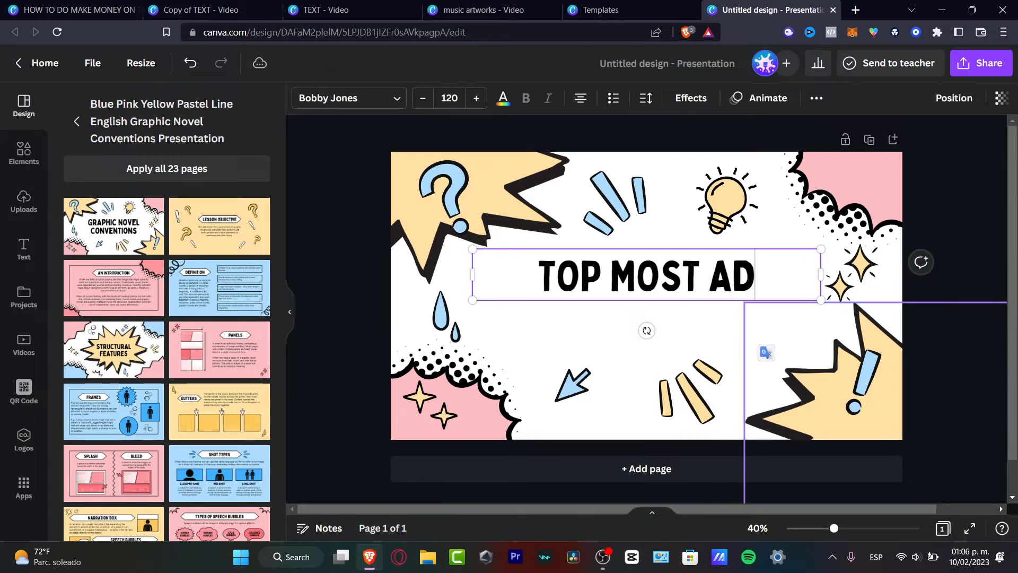
pyautogui.write('VANCED ')
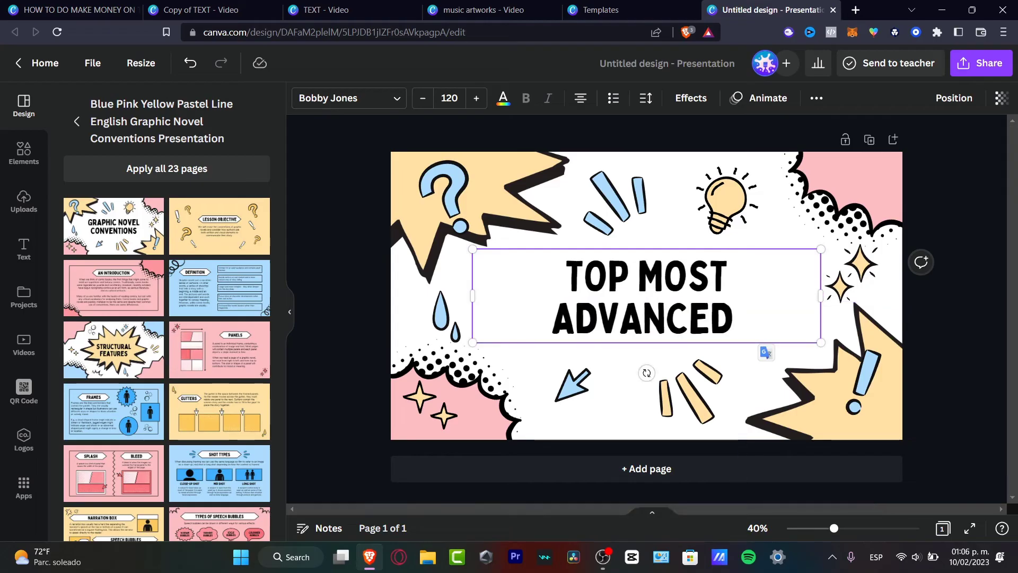
pyautogui.write('COMICBOOKS')
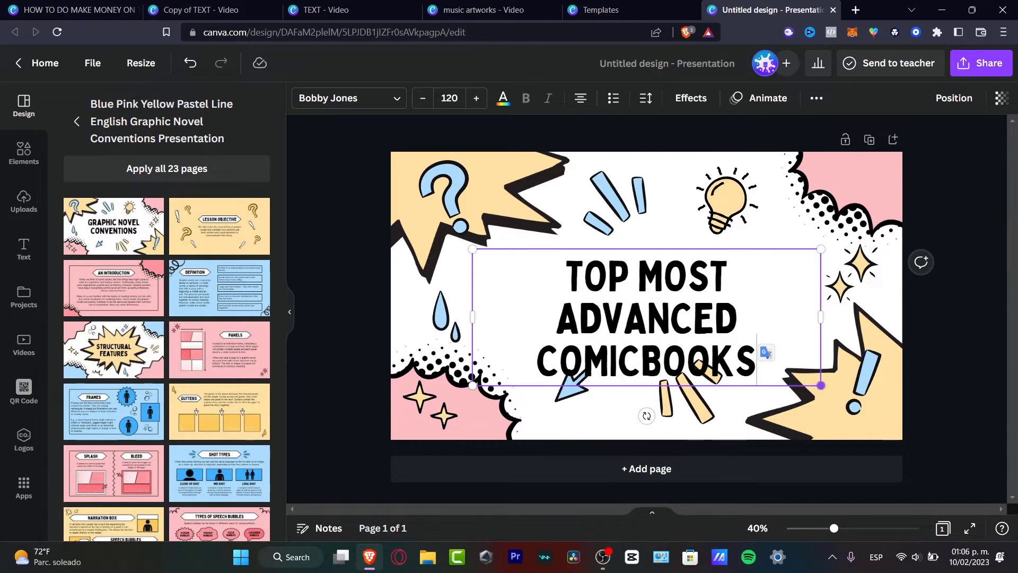
# Scale the heading down to font size 102, widen its text box so it fits on two lines, and center it on the page.
pyautogui.moveTo(821, 386); pyautogui.dragTo(768, 364)
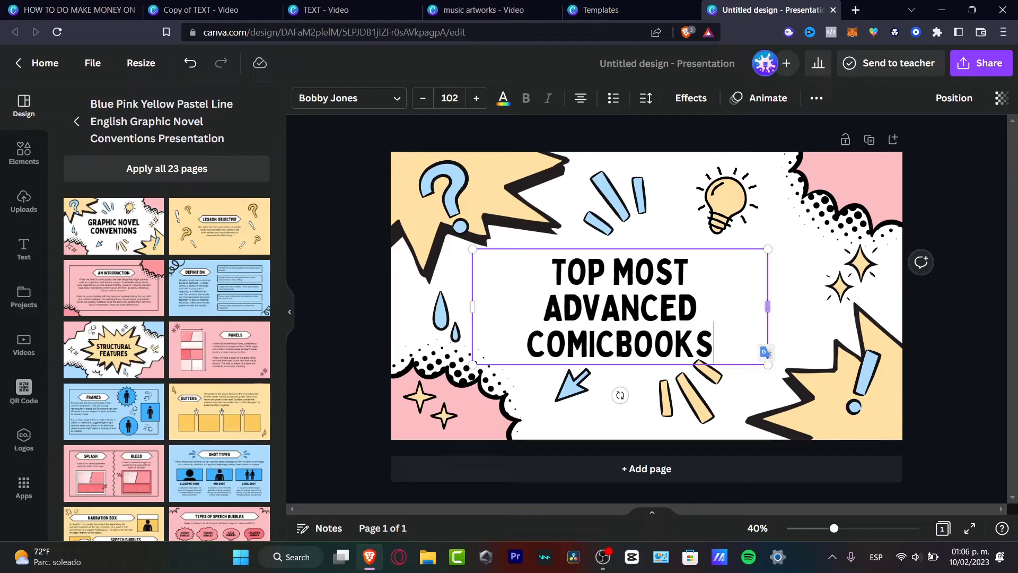
pyautogui.moveTo(768, 306); pyautogui.dragTo(828, 289)
pyautogui.click(919, 285)
pyautogui.moveTo(650, 289); pyautogui.dragTo(648, 303)
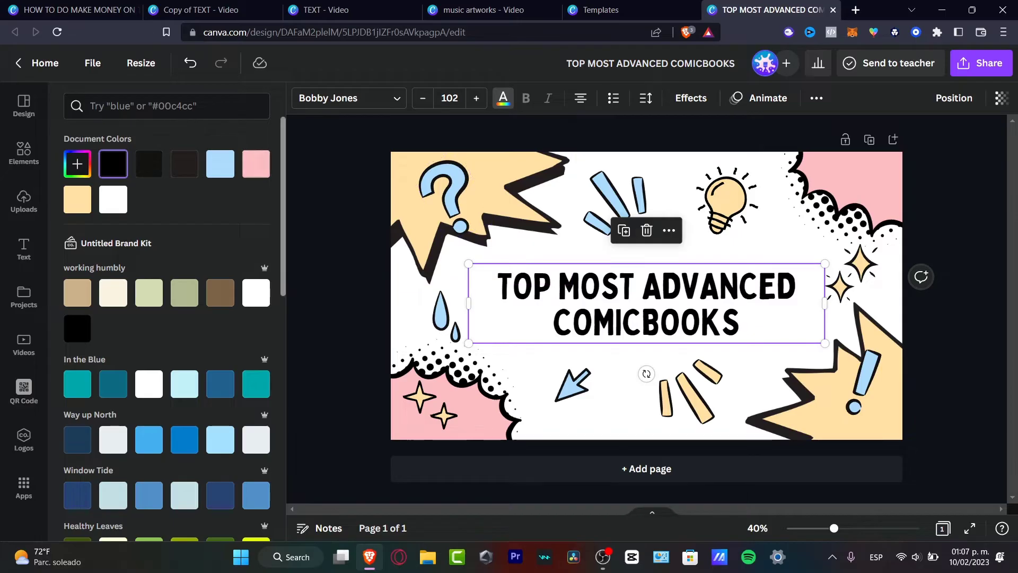
# Recolor the title page's heading light blue and apply the Splice effect with a near-black effect color.
pyautogui.click(220, 164)
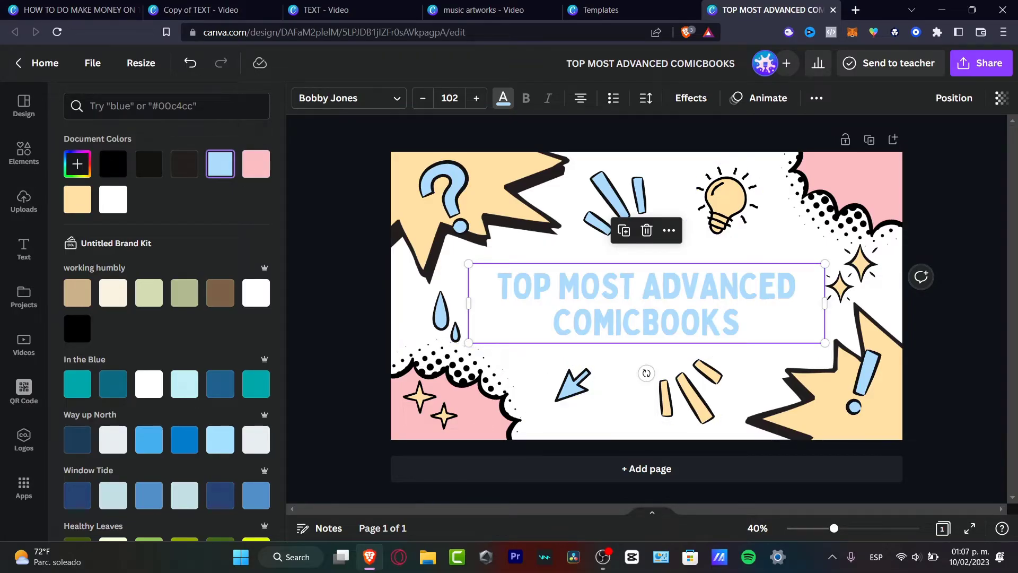
pyautogui.click(690, 97)
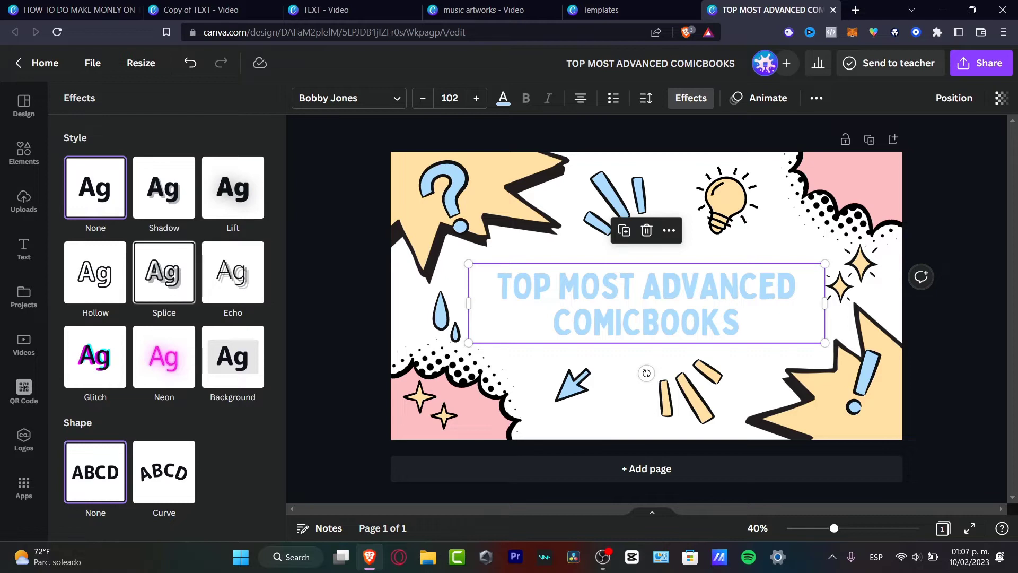
pyautogui.click(163, 272)
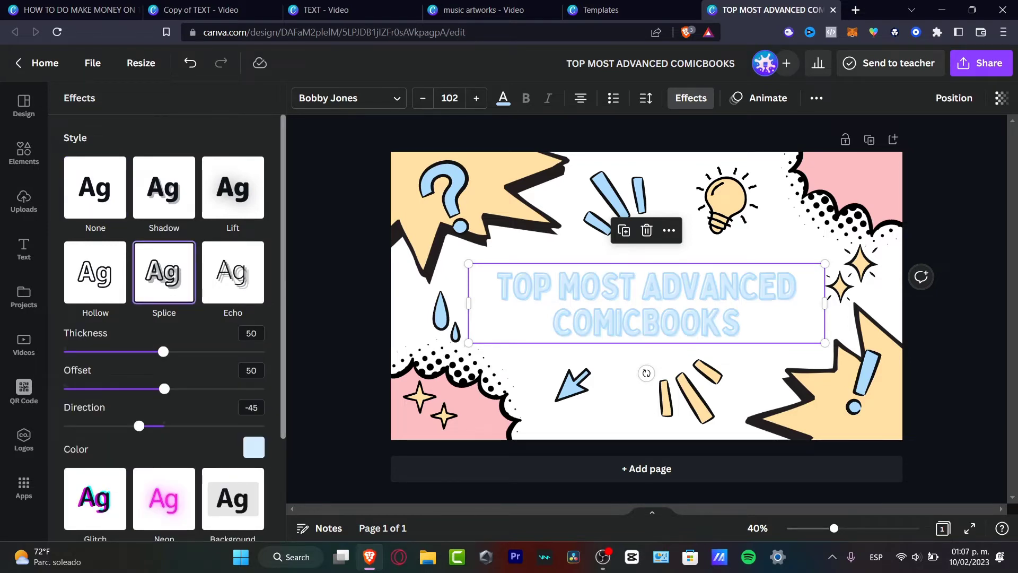
pyautogui.click(254, 447)
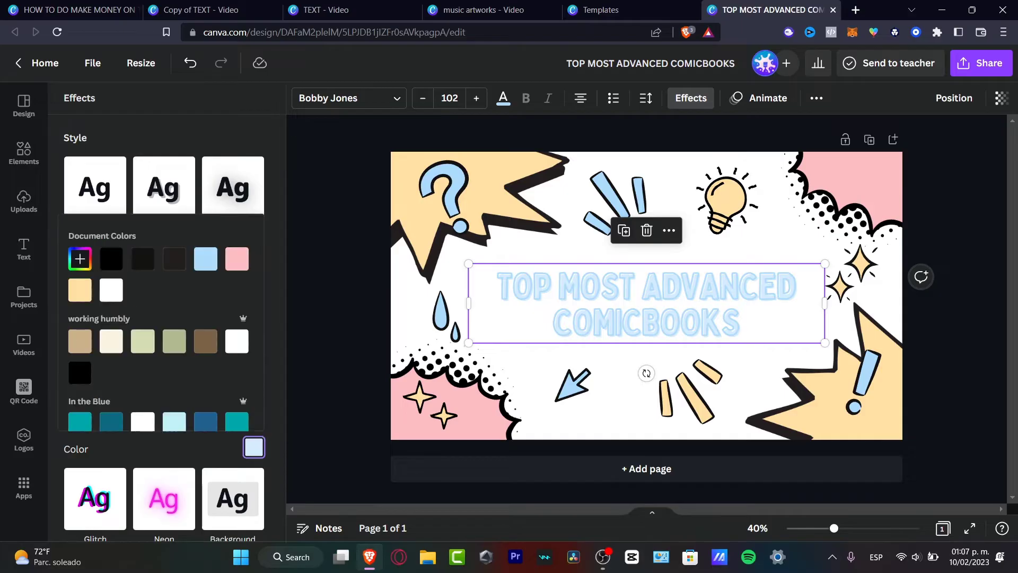
pyautogui.click(142, 258)
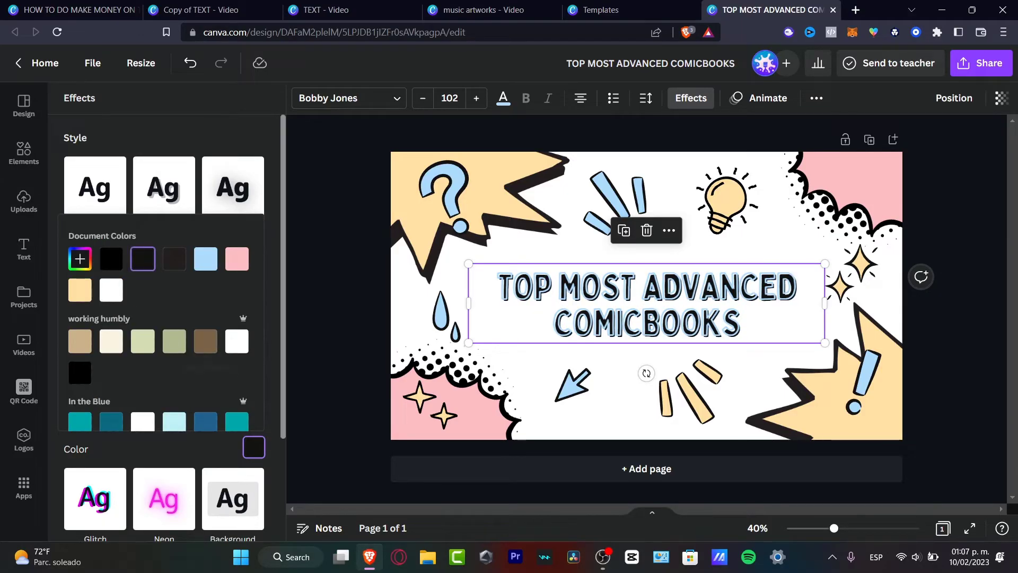
pyautogui.scroll(-3, 159, 318)
pyautogui.scroll(3, 159, 318)
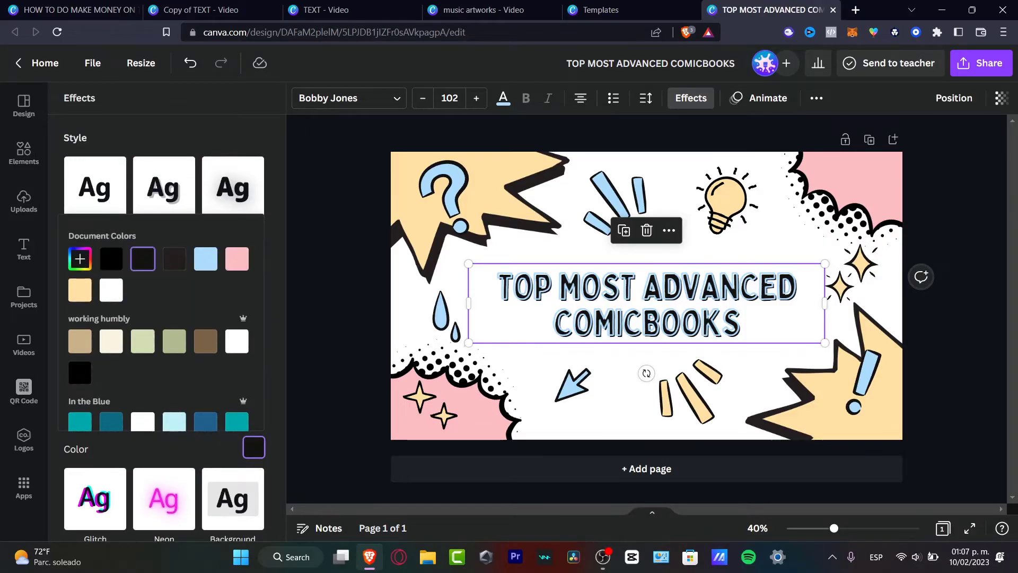
pyautogui.press('Escape')
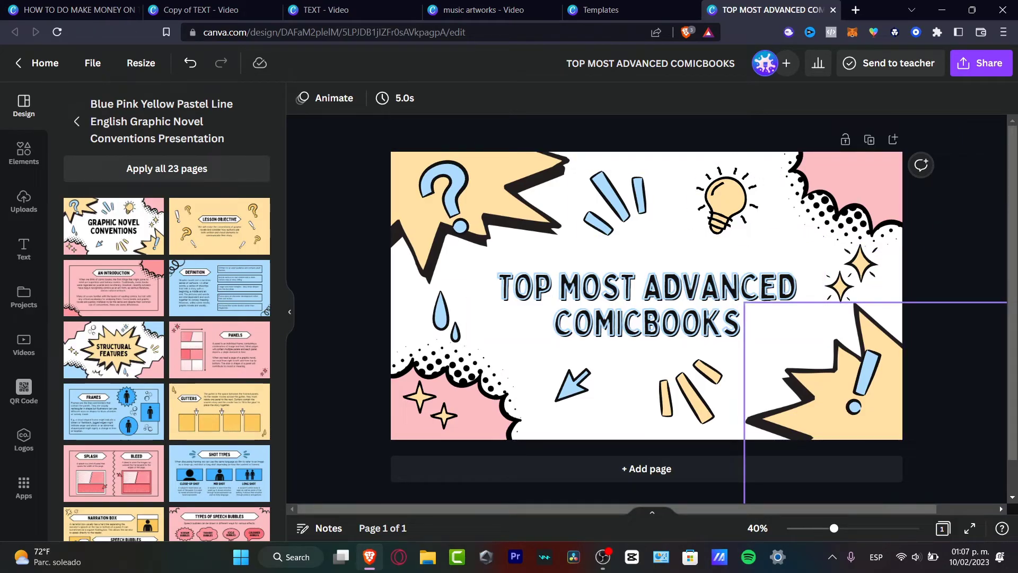
# Look through the text animations offered for the title page's heading without applying one.
pyautogui.click(683, 307)
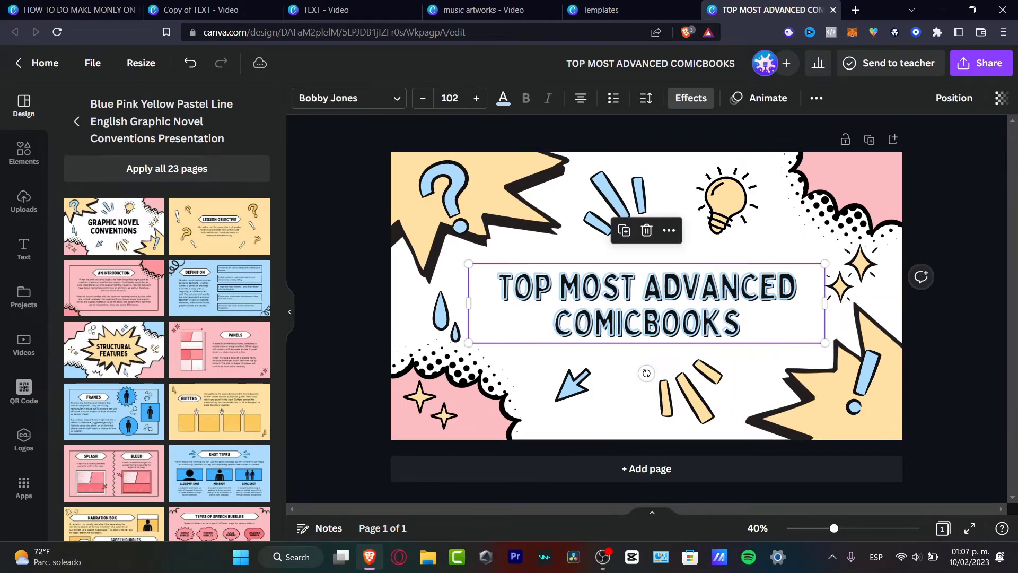
pyautogui.click(759, 98)
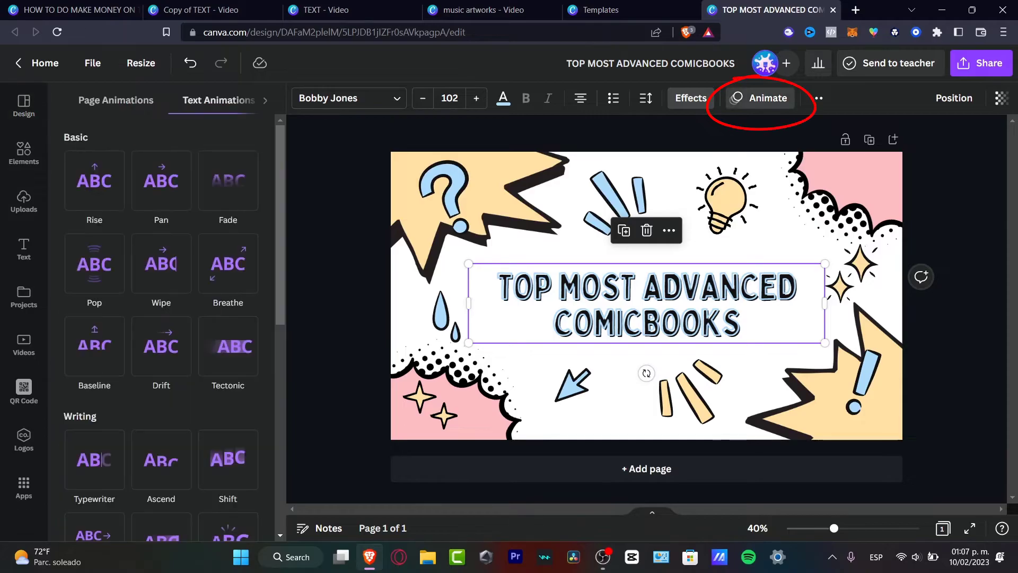
pyautogui.scroll(-8, 161, 318)
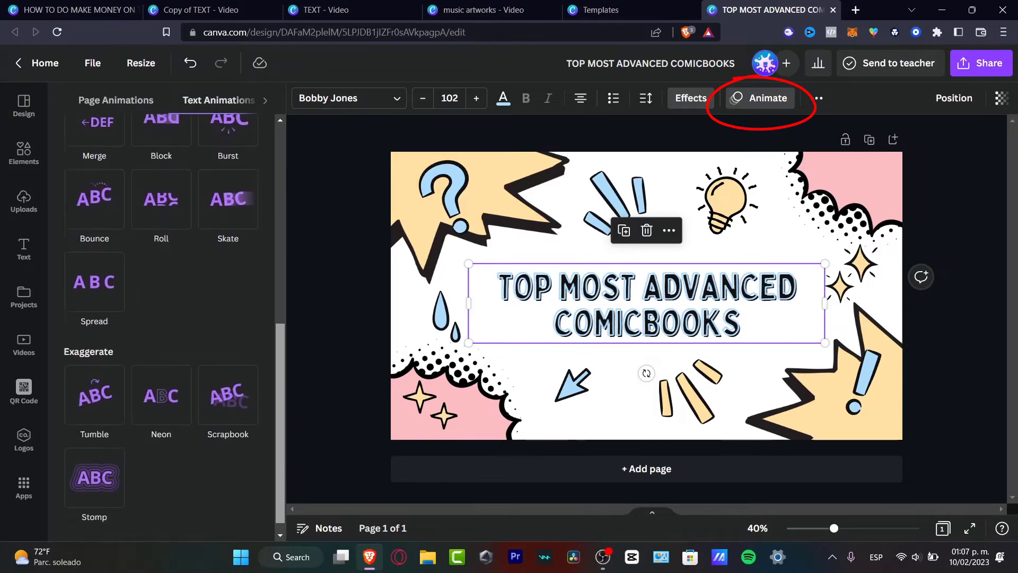
pyautogui.scroll(8, 161, 318)
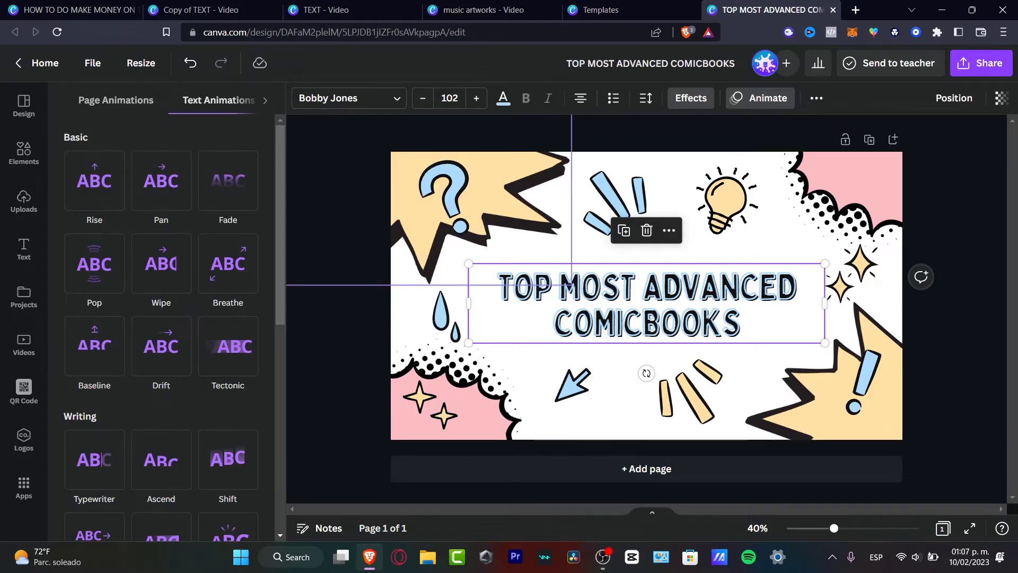
pyautogui.press('Escape')
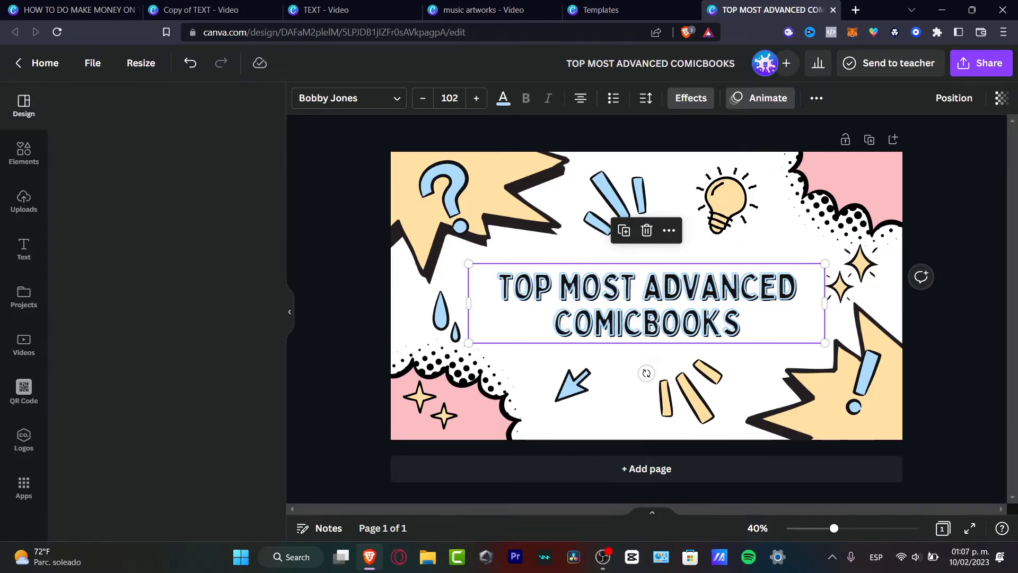
pyautogui.press('Escape')
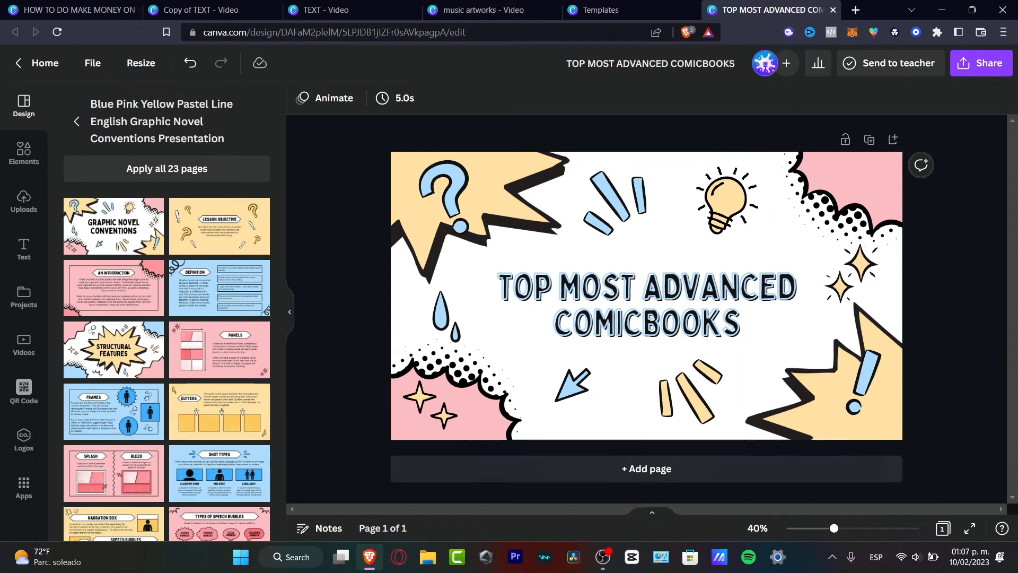
# Show the page thumbnails and apply the Simple page animation to the title page.
pyautogui.click(396, 97)
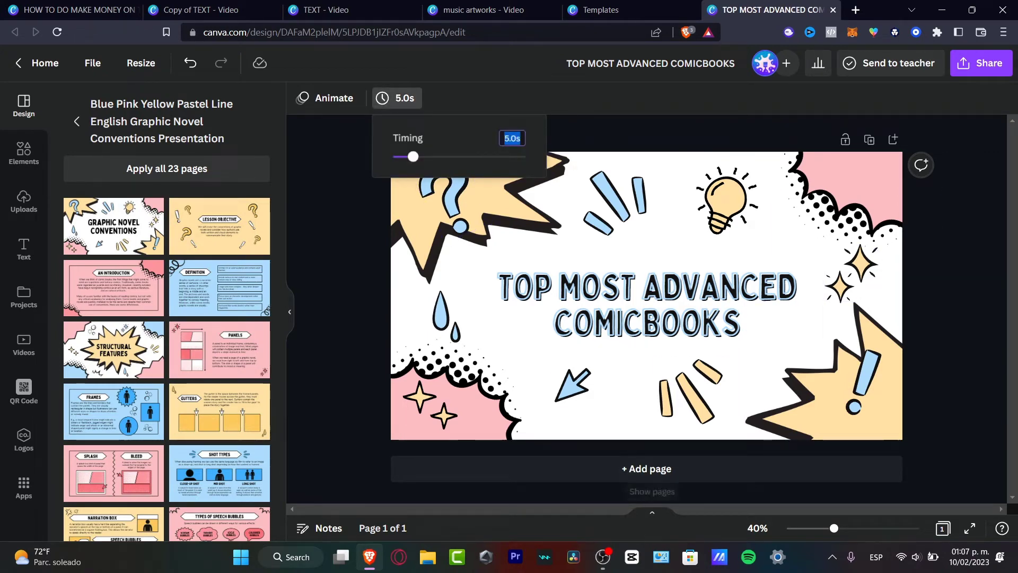
pyautogui.click(652, 511)
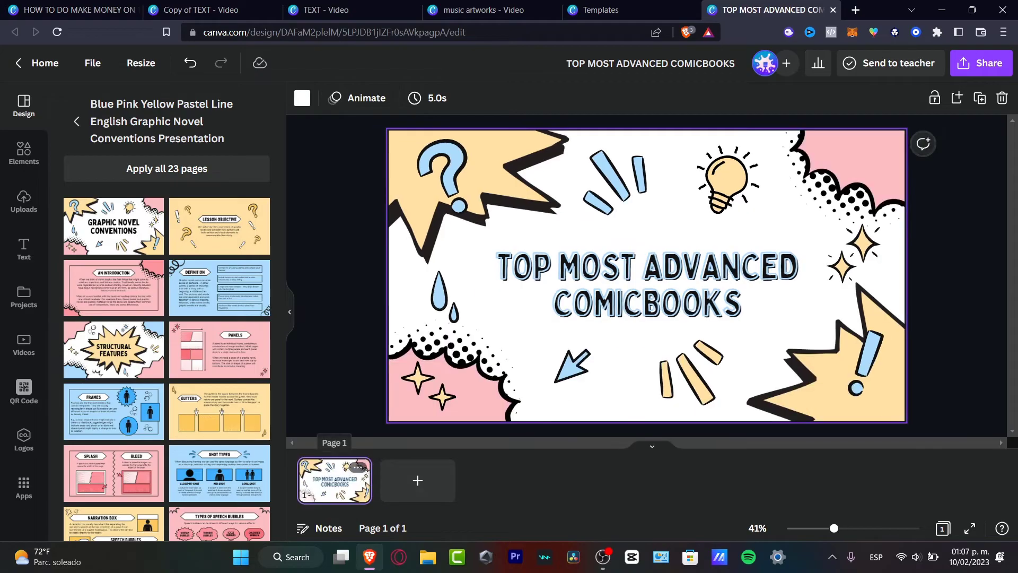
pyautogui.moveTo(340, 477)
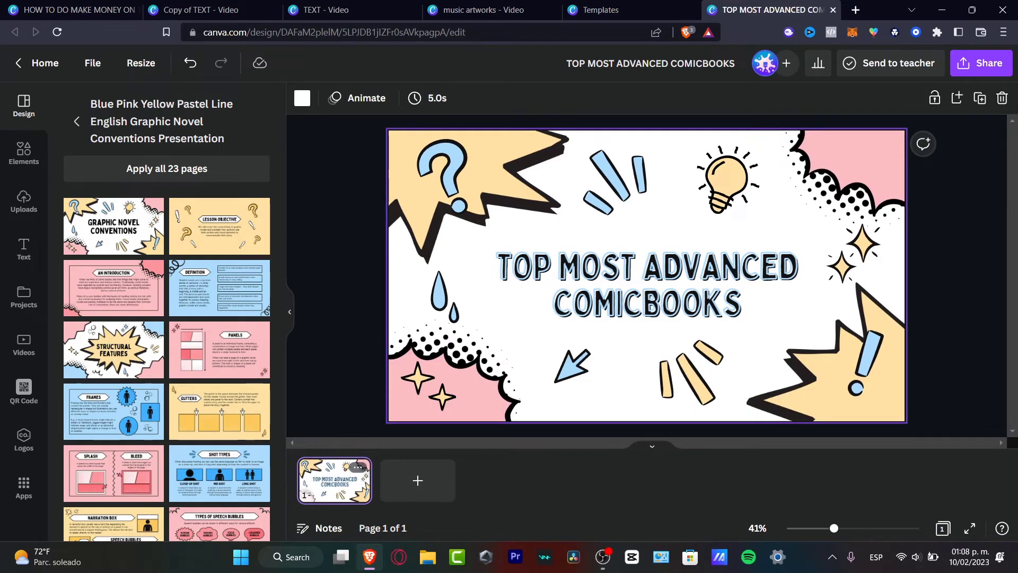
pyautogui.click(357, 97)
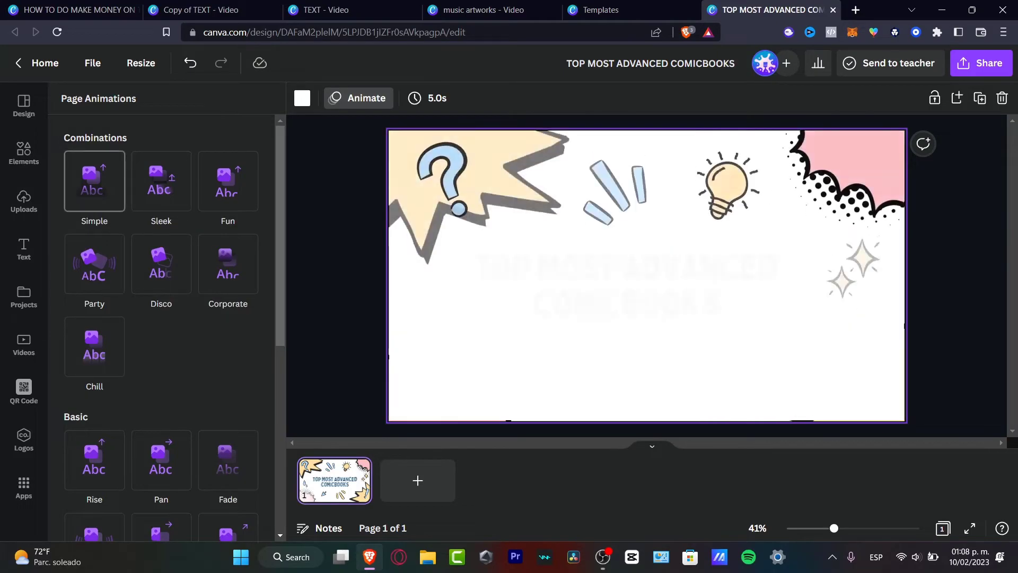
pyautogui.click(94, 181)
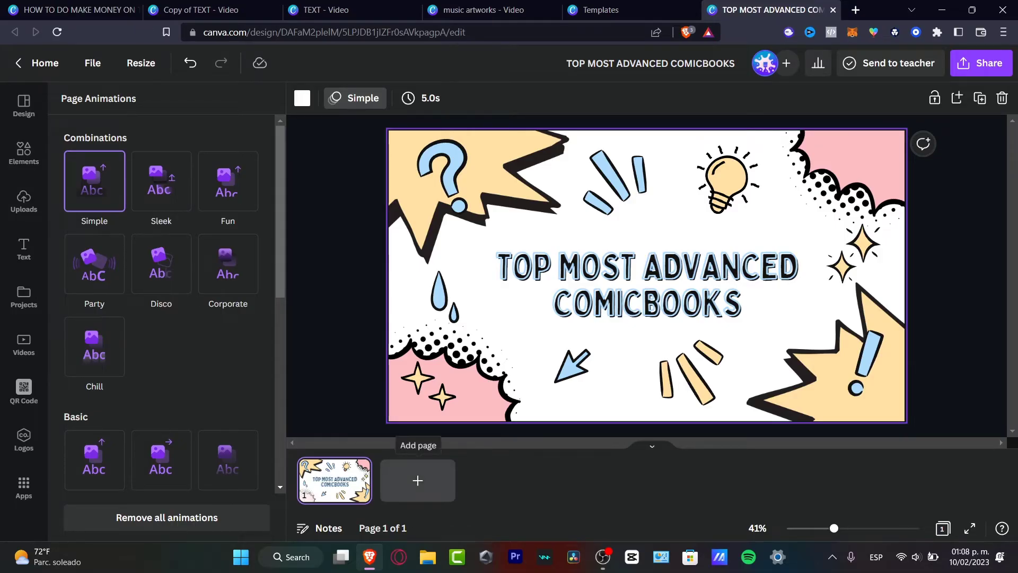
# Add a second page and apply the template's "Lesson Objective" page to it.
pyautogui.click(418, 480)
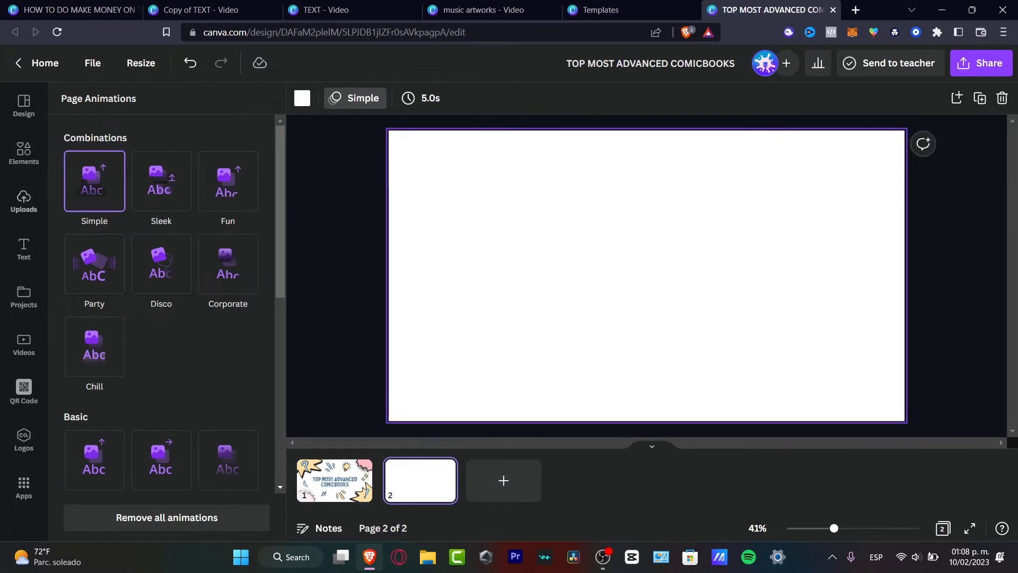
pyautogui.click(23, 105)
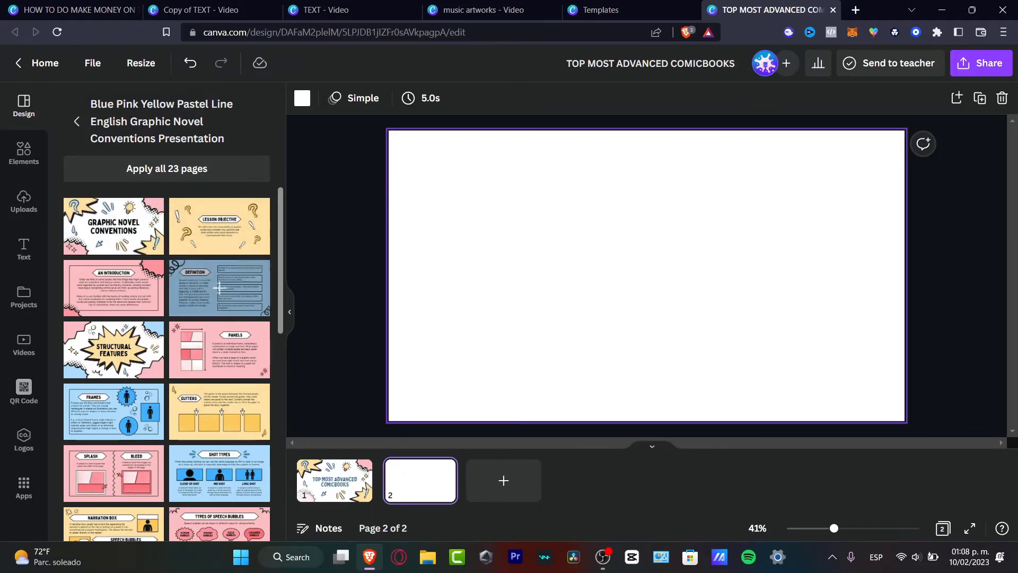
pyautogui.click(219, 225)
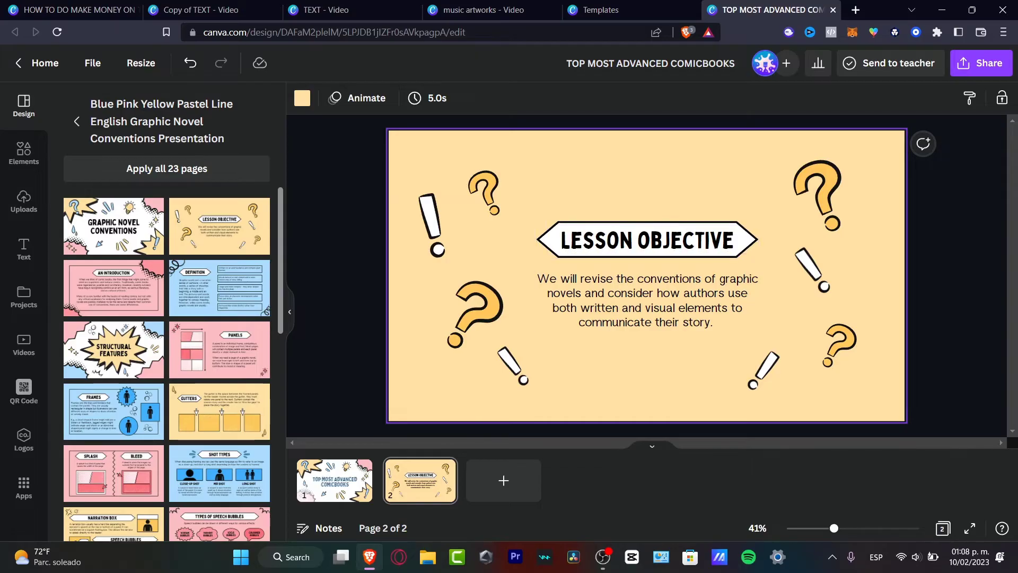
# Replace the second page's heading with "OBJECTIVE" and set its font to Sunborn.
pyautogui.doubleClick(655, 242)
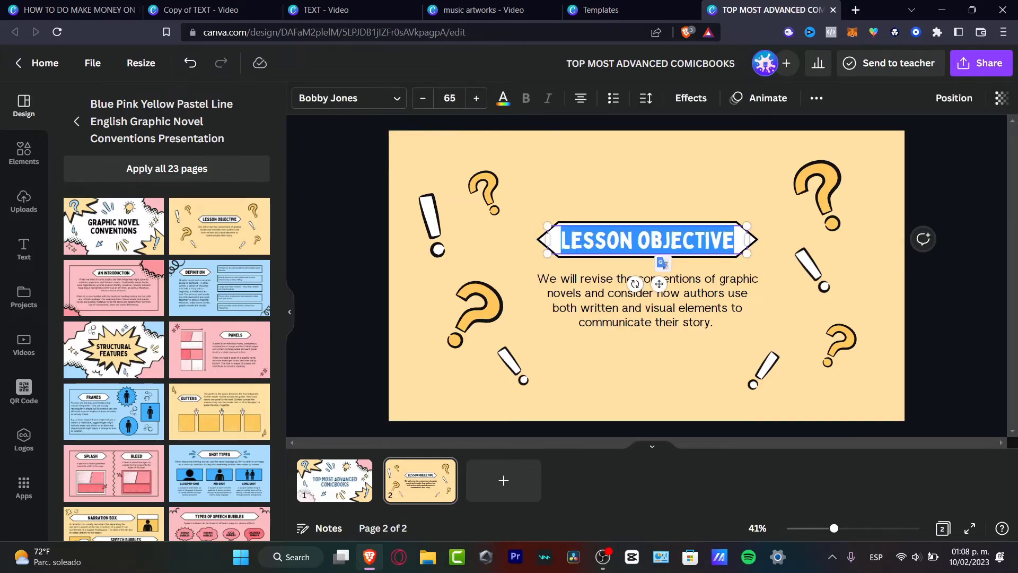
pyautogui.write('OBJET')
pyautogui.press('BackSpace')
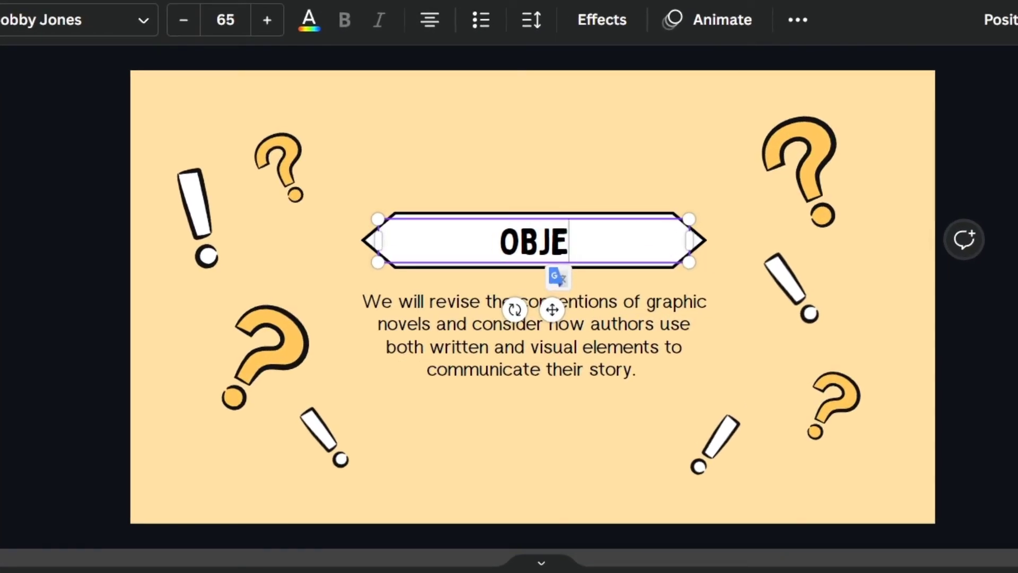
pyautogui.write('CTIVE')
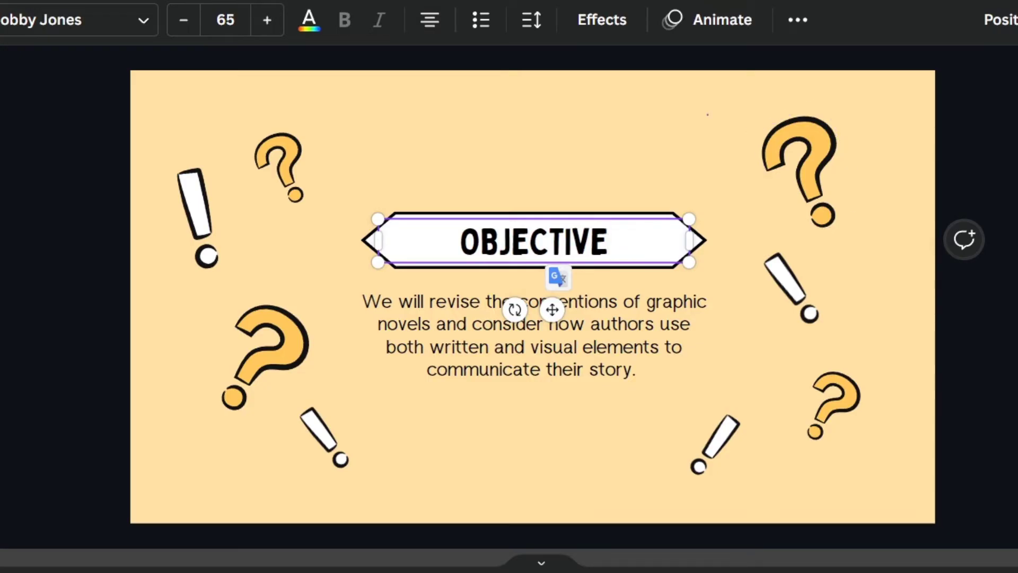
pyautogui.click(707, 114)
pyautogui.click(533, 241)
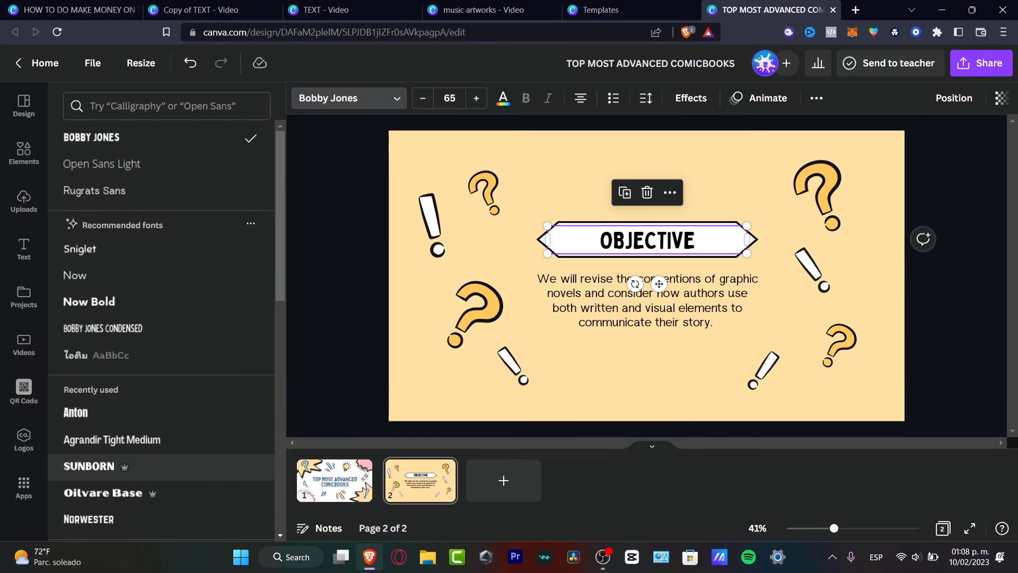
pyautogui.click(89, 466)
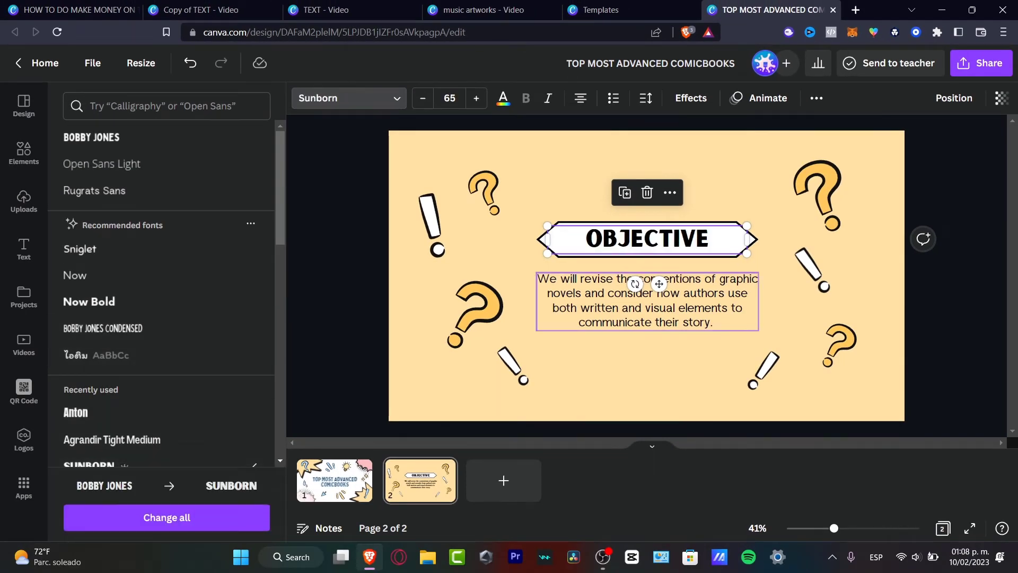
pyautogui.click(658, 284)
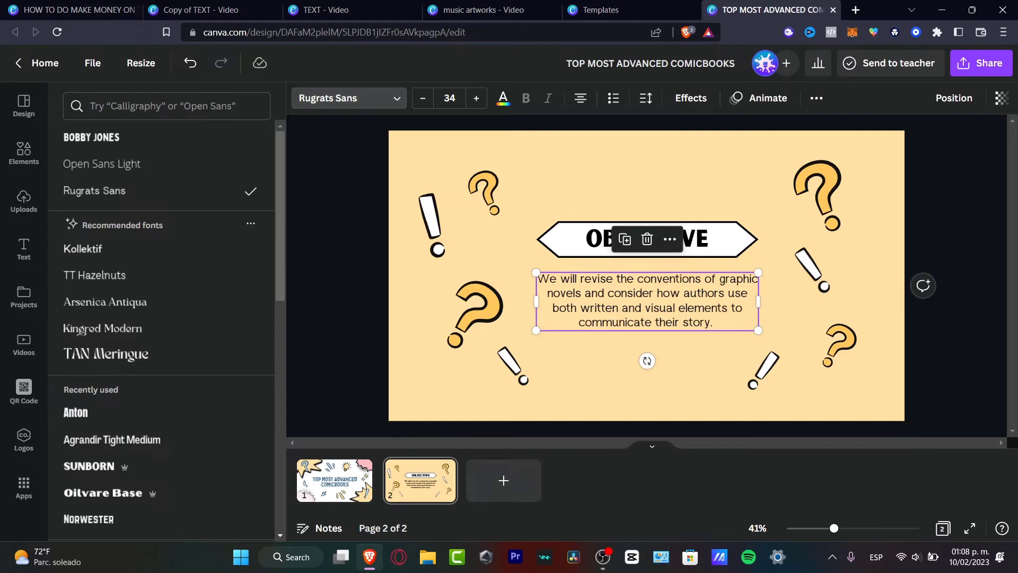
# Add a third page and apply the template's "Shot Types" page to it.
pyautogui.click(504, 480)
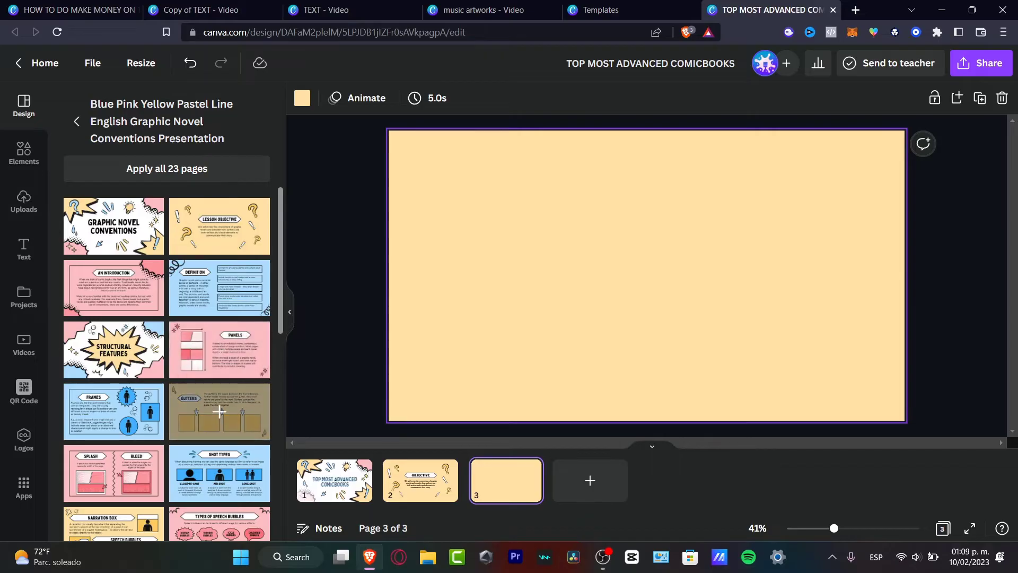
pyautogui.scroll(-4, 219, 408)
pyautogui.click(219, 274)
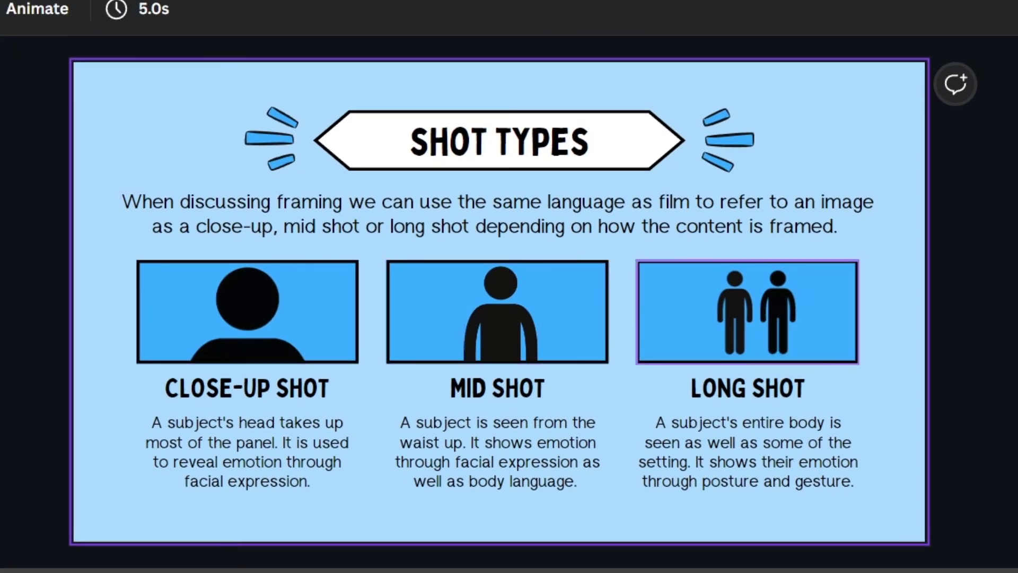
# Shift the Long Shot frame slightly and delete the figure icons from the frames on the "Shot Types" page.
pyautogui.moveTo(747, 312)
pyautogui.mouseDown()
pyautogui.moveTo(666, 307)
pyautogui.moveTo(735, 310)
pyautogui.mouseUp()
pyautogui.click(778, 313)
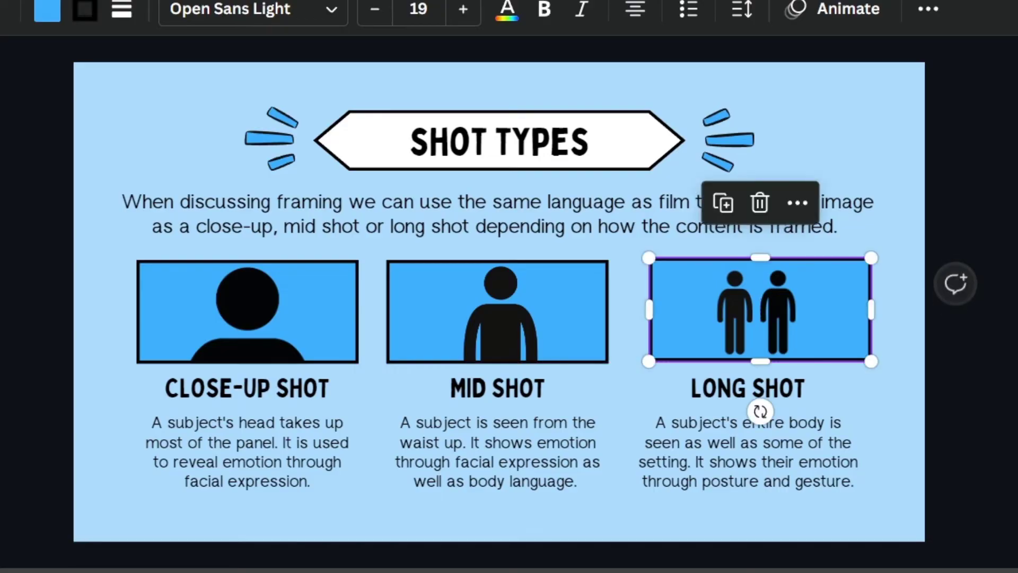
pyautogui.click(778, 313)
pyautogui.press('Delete')
pyautogui.click(735, 313)
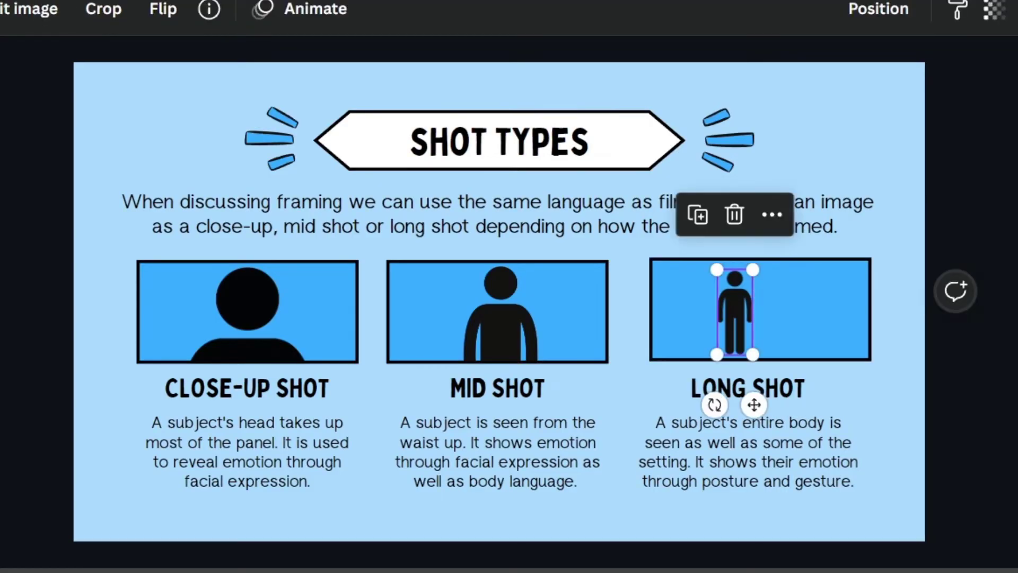
pyautogui.press('Delete')
pyautogui.click(500, 319)
pyautogui.press('Delete')
pyautogui.hotkey('ctrl', 'z')
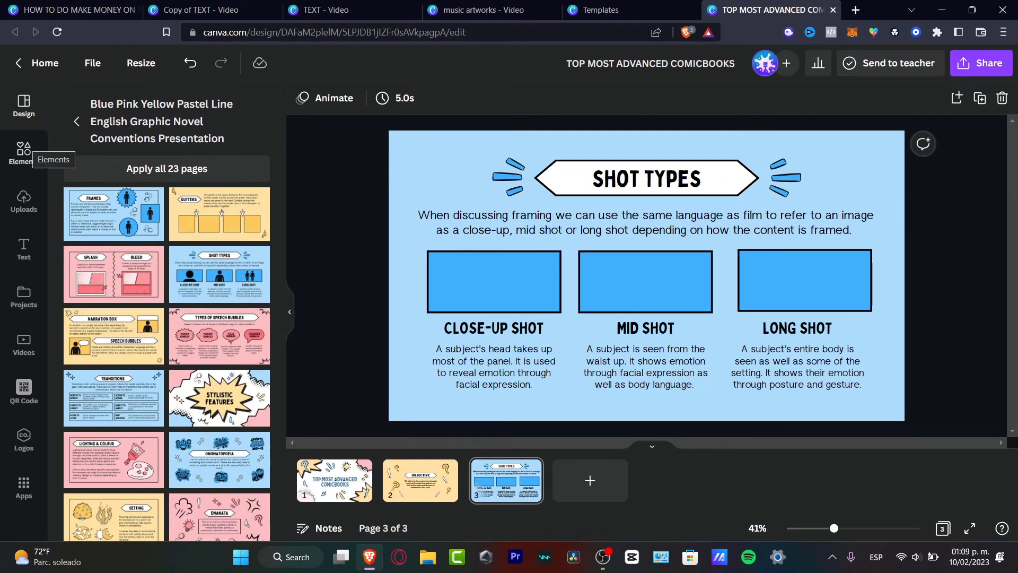
# Search the elements library for "BURGERS".
pyautogui.click(24, 151)
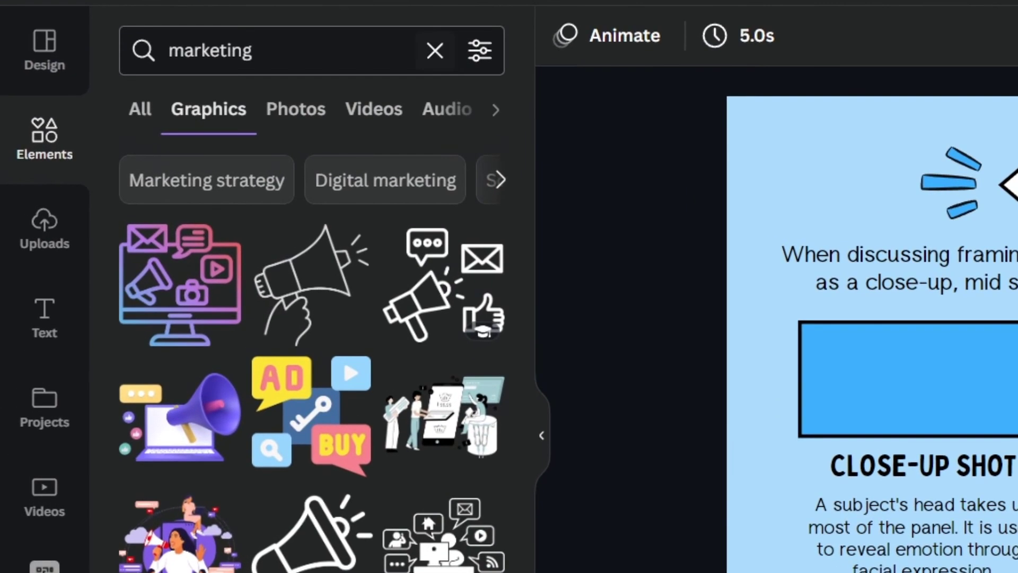
pyautogui.click(243, 103)
pyautogui.write('BURGERS')
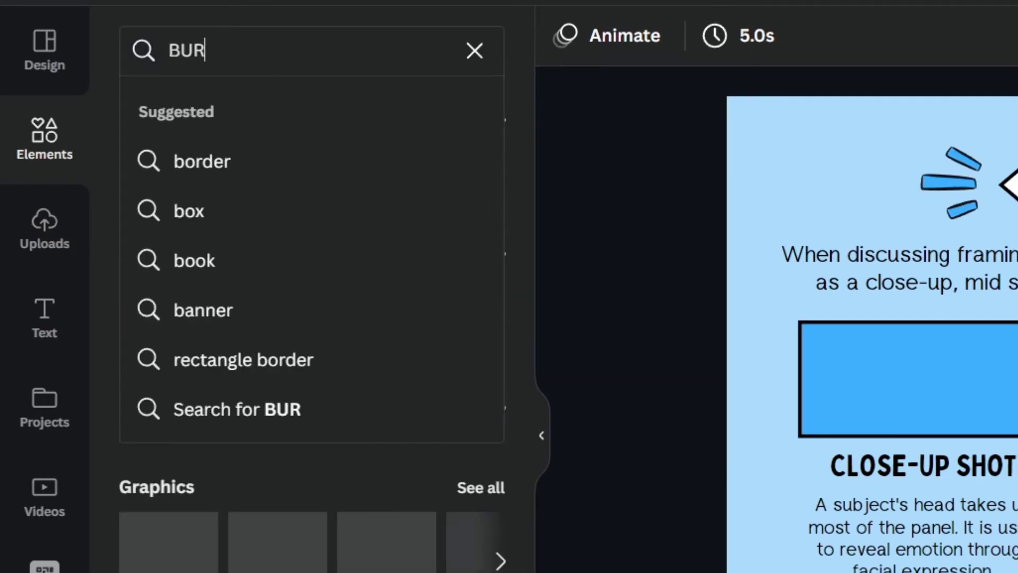
pyautogui.press('Return')
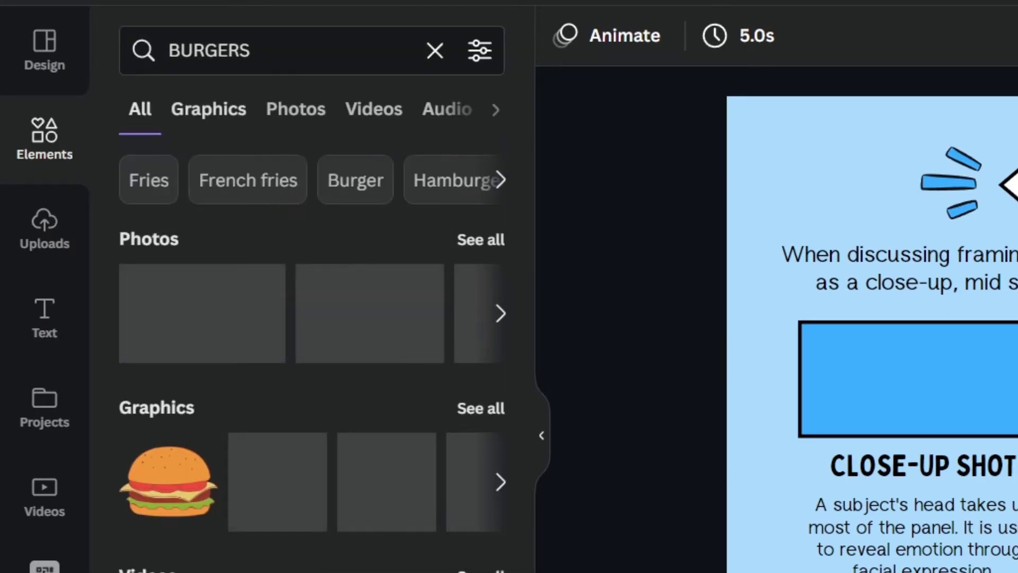
# Add a detailed cheeseburger and a hot dog graphic to the "Shot Types" page, fitting them into the Mid Shot and Close-Up Shot frames.
pyautogui.click(208, 110)
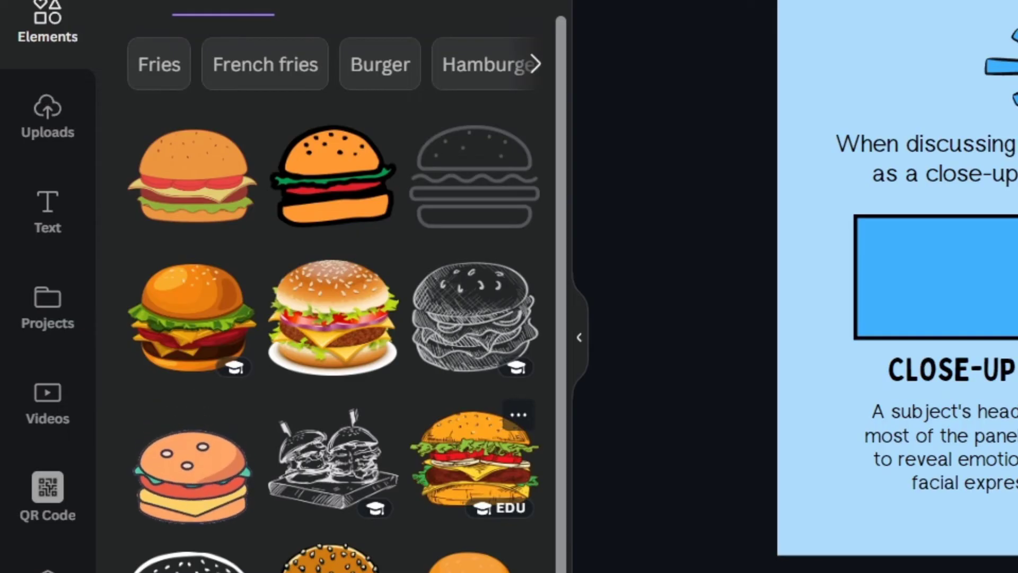
pyautogui.click(471, 460)
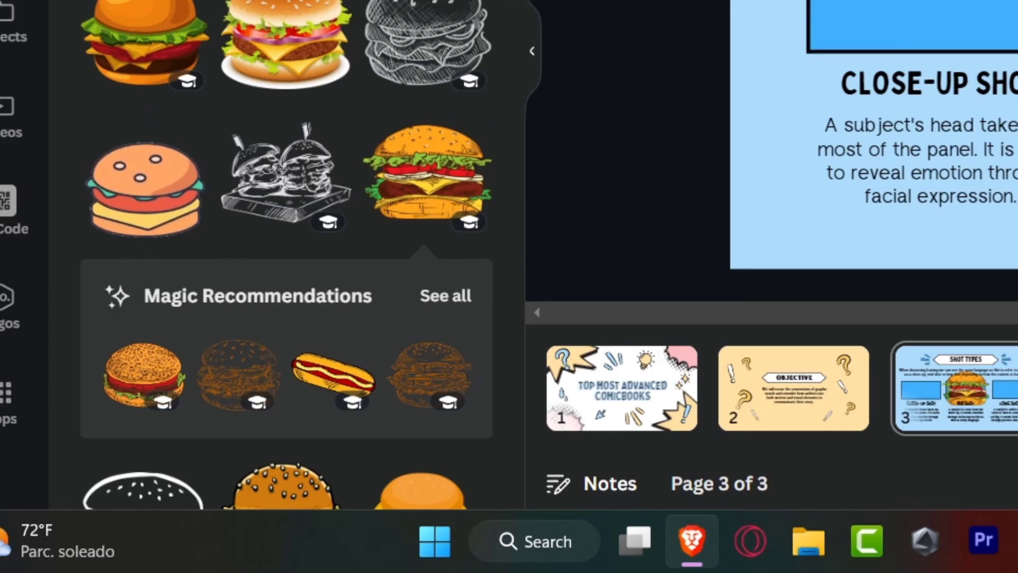
pyautogui.click(445, 295)
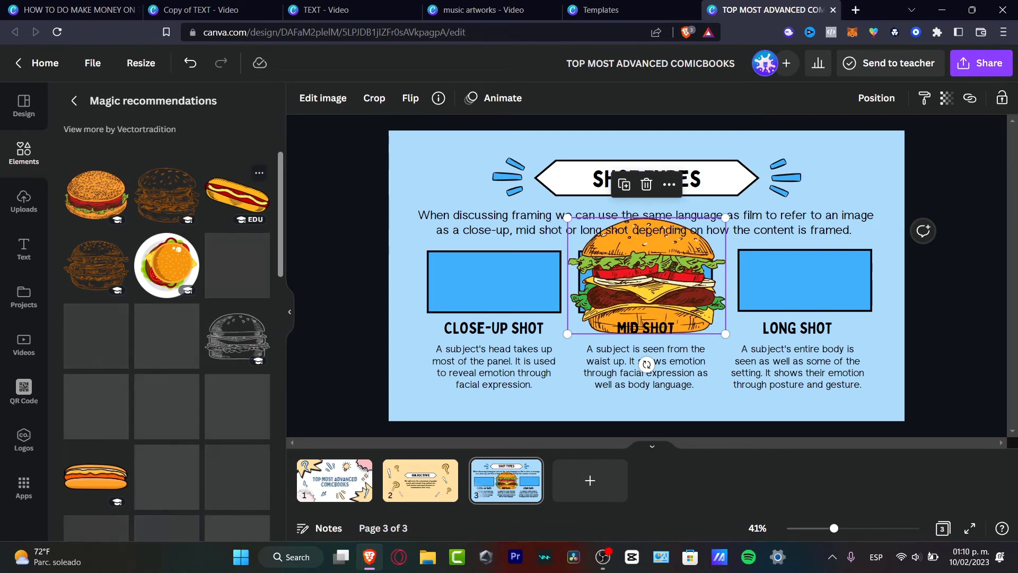
pyautogui.click(237, 195)
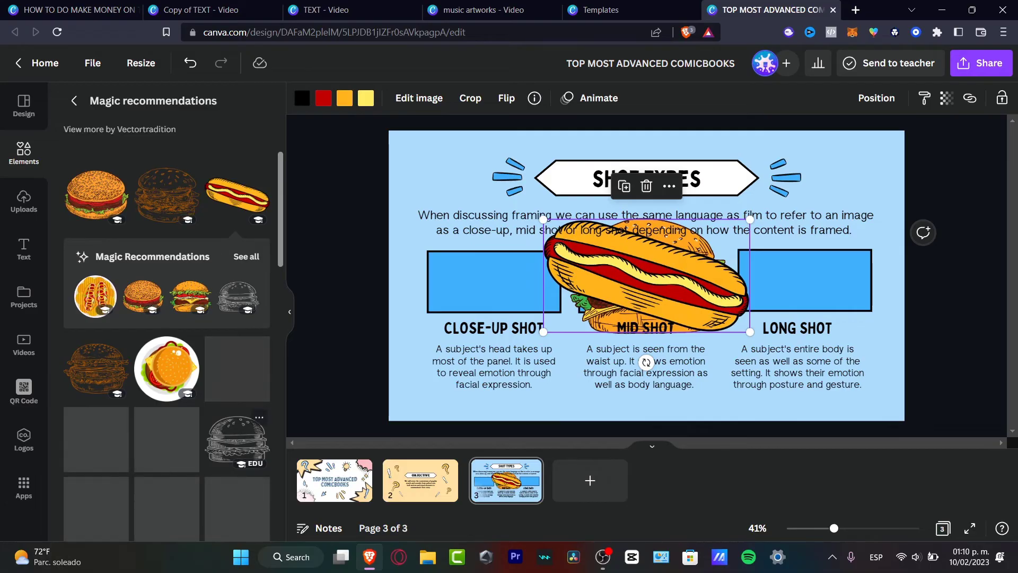
pyautogui.scroll(-10, 167, 318)
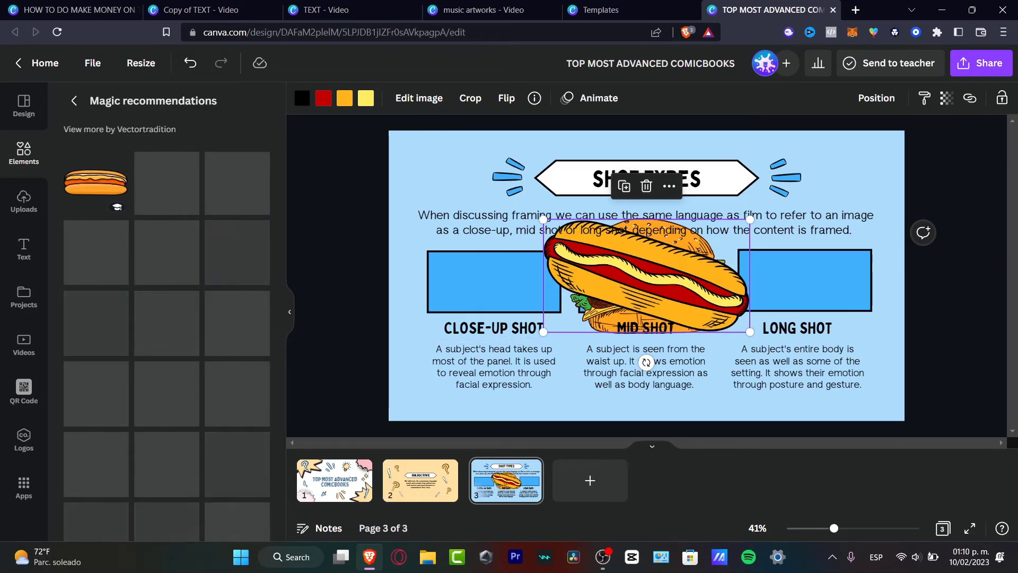
pyautogui.moveTo(749, 332); pyautogui.dragTo(685, 299)
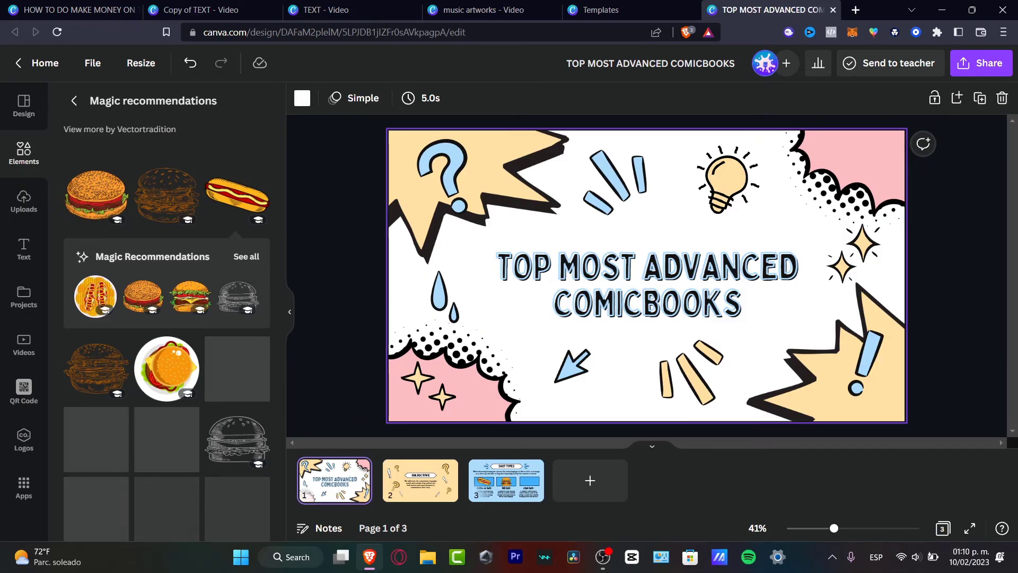
# Export all 3 pages of the design as a GIF at 1,920 × 1,080 px with the download settings saved.
pyautogui.press('Escape')
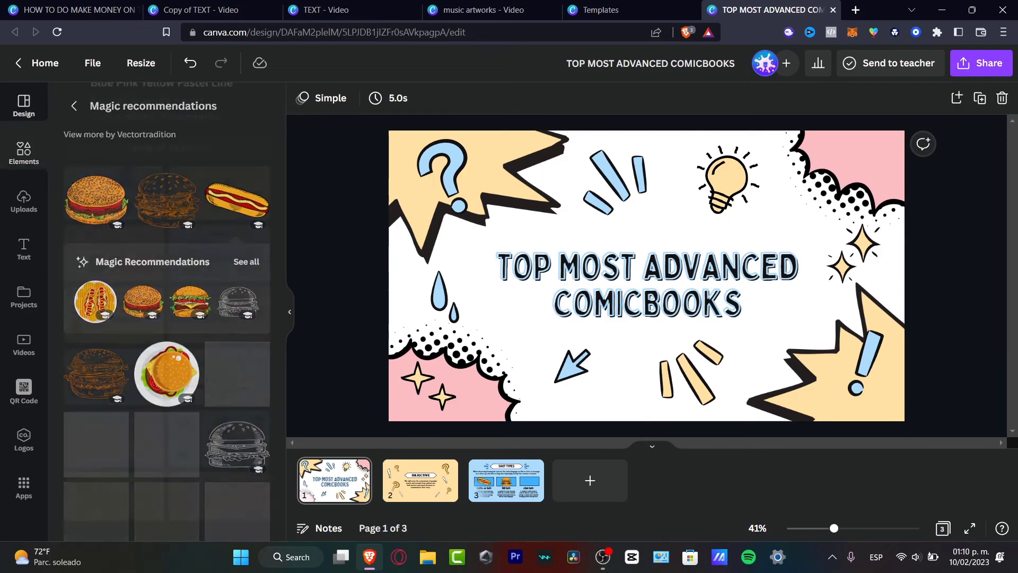
pyautogui.click(23, 106)
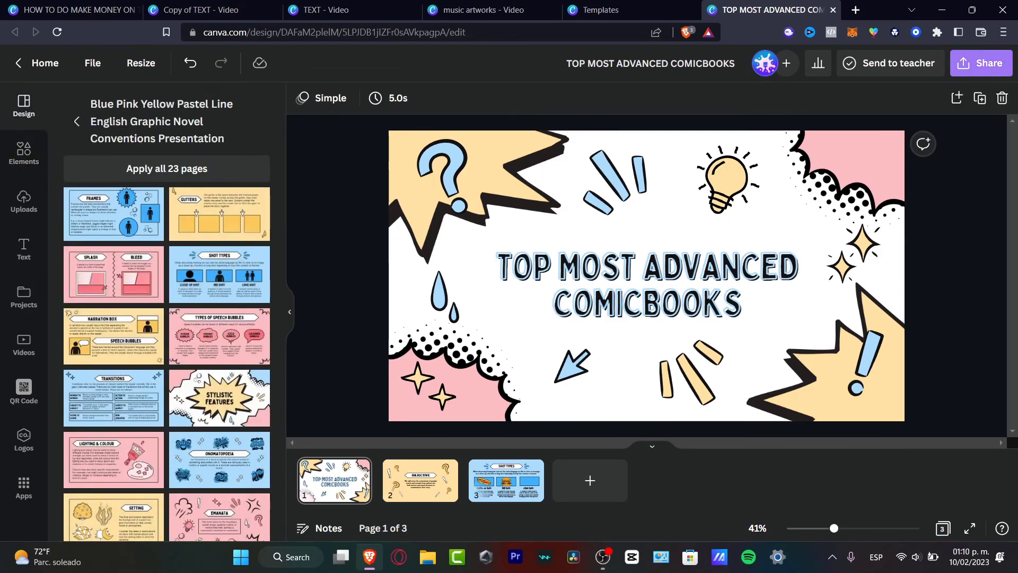
pyautogui.click(981, 62)
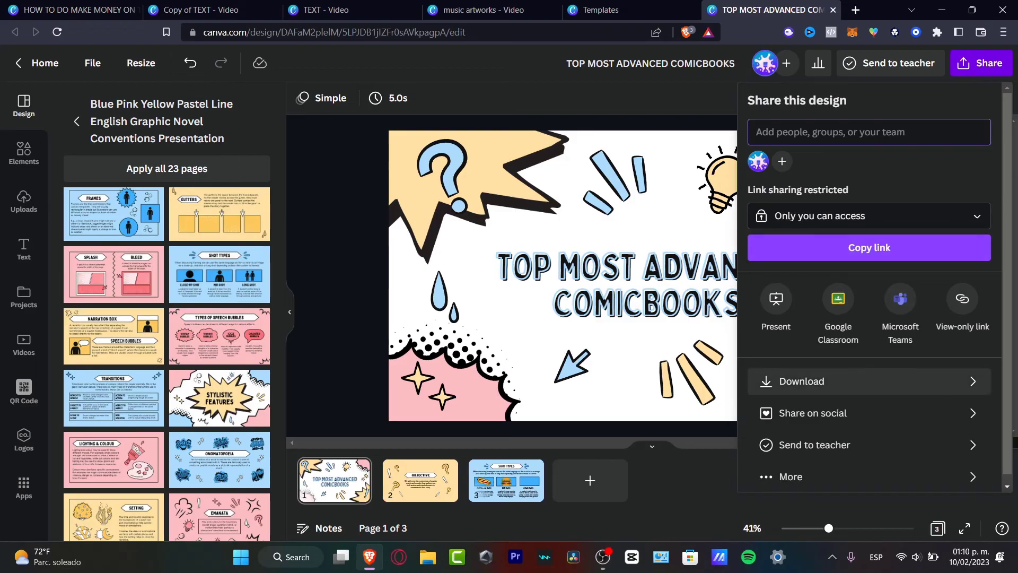
pyautogui.click(802, 381)
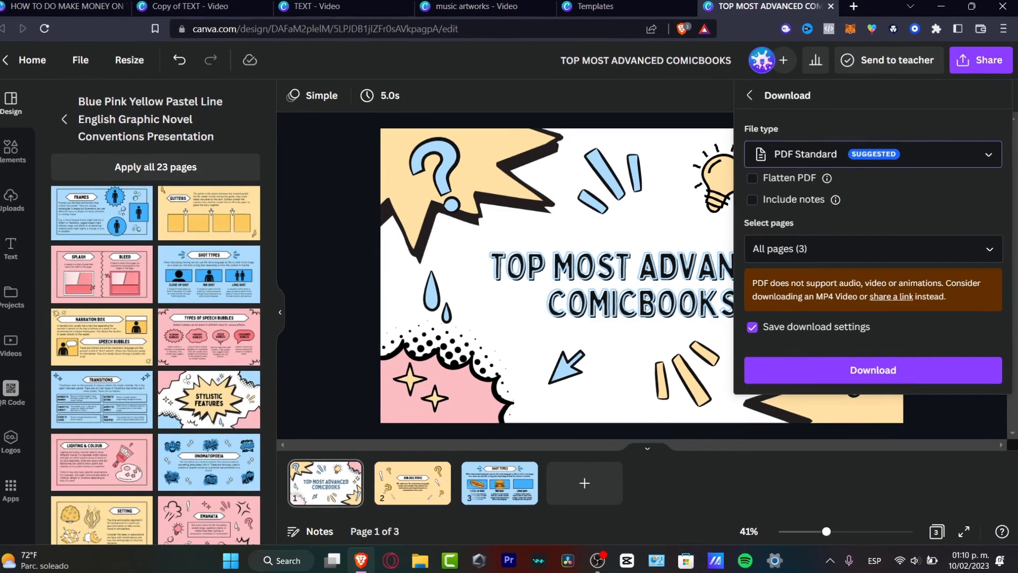
pyautogui.click(873, 155)
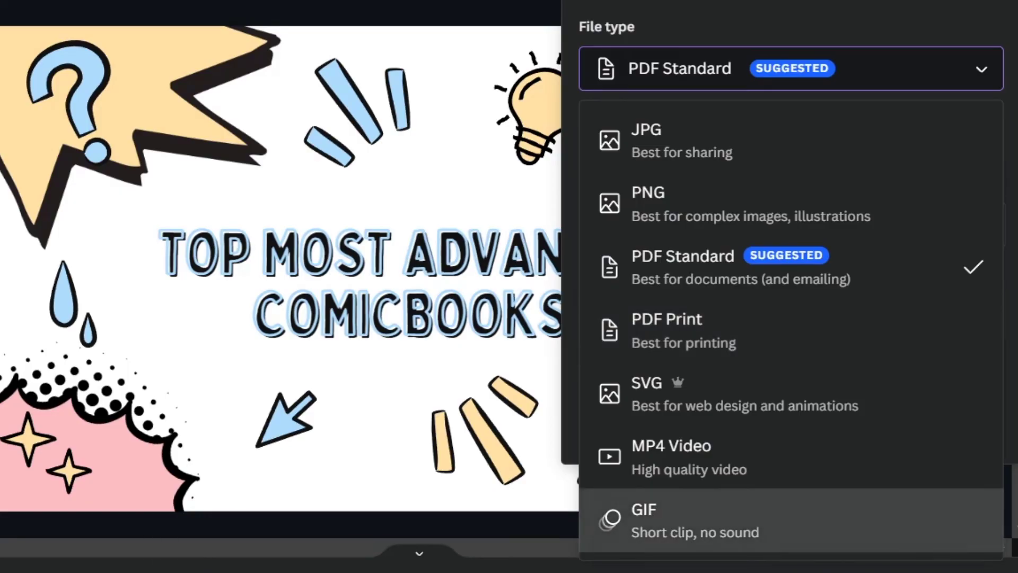
pyautogui.click(689, 520)
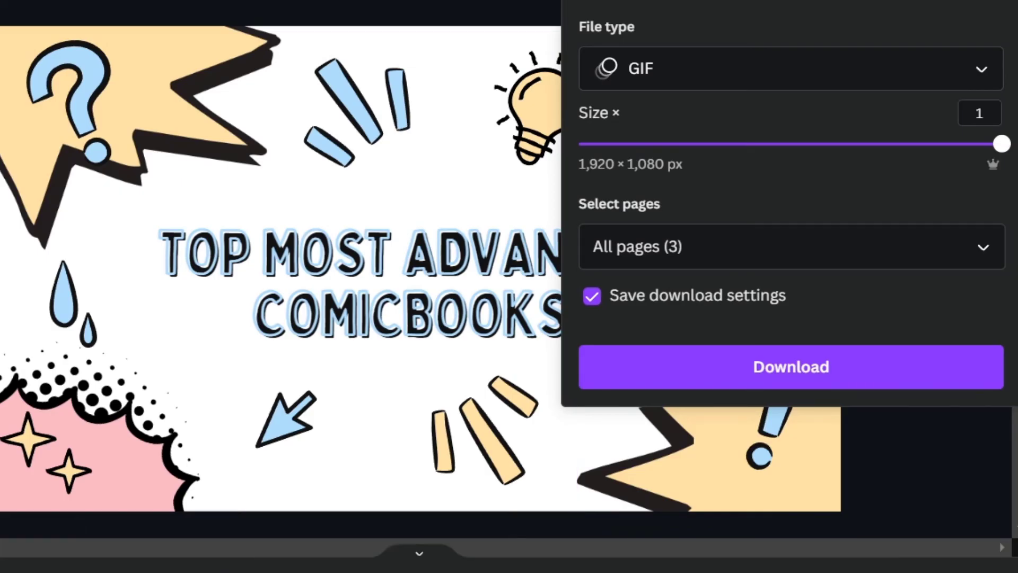
pyautogui.click(791, 367)
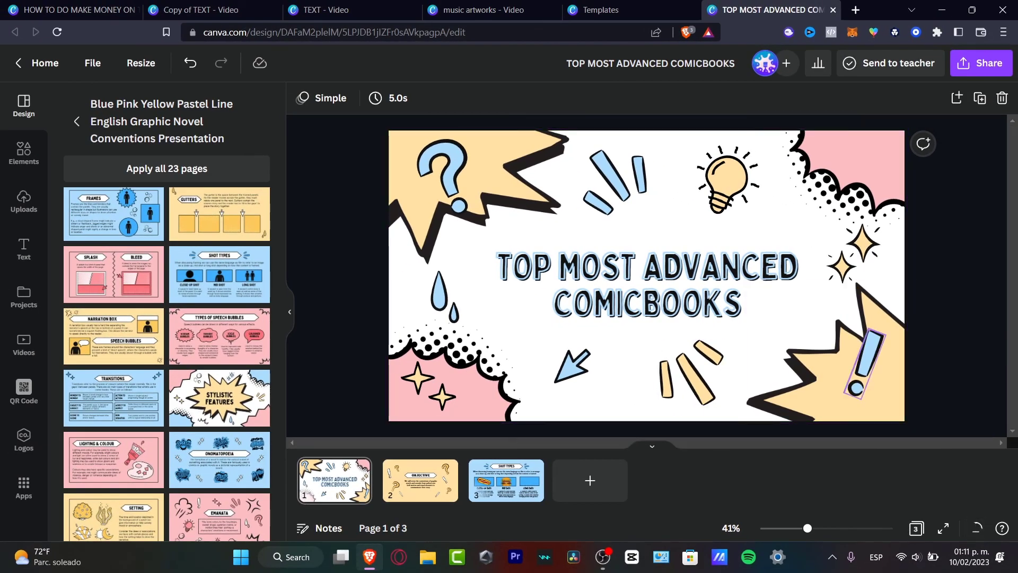
# Present the design full screen through all three pages, exit the presentation and cancel saving the exported GIF.
pyautogui.click(651, 446)
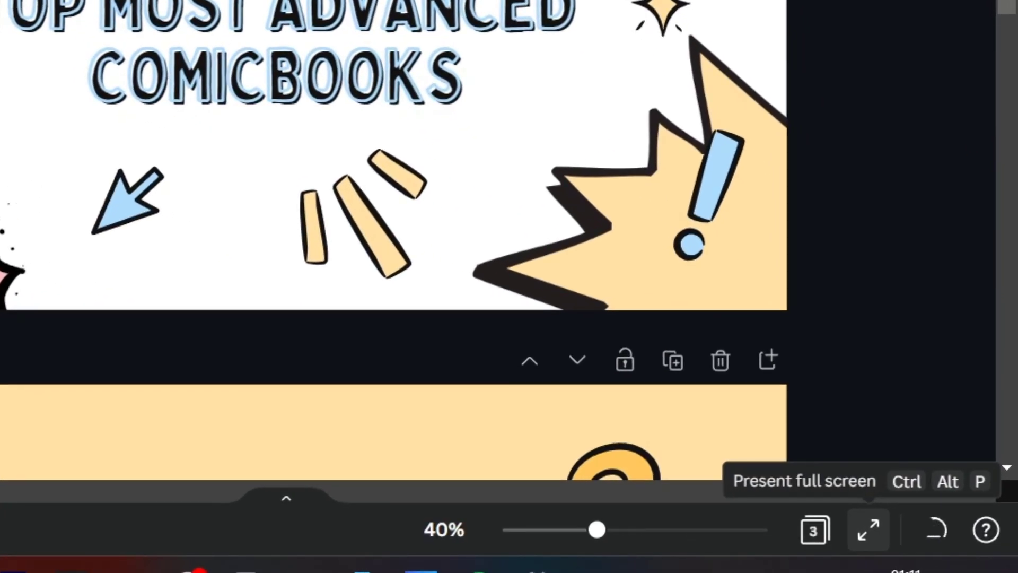
pyautogui.click(868, 529)
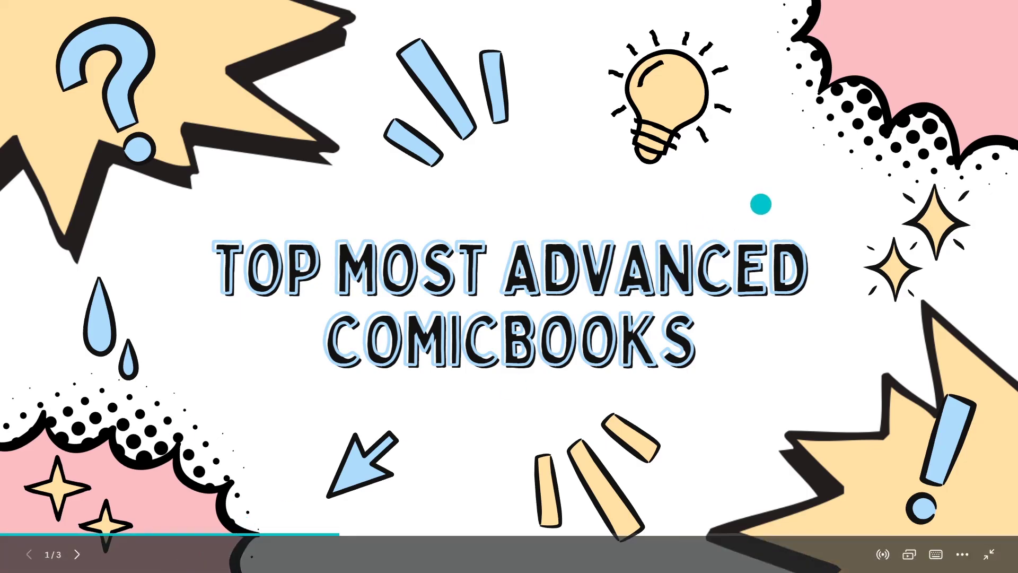
pyautogui.click(810, 187)
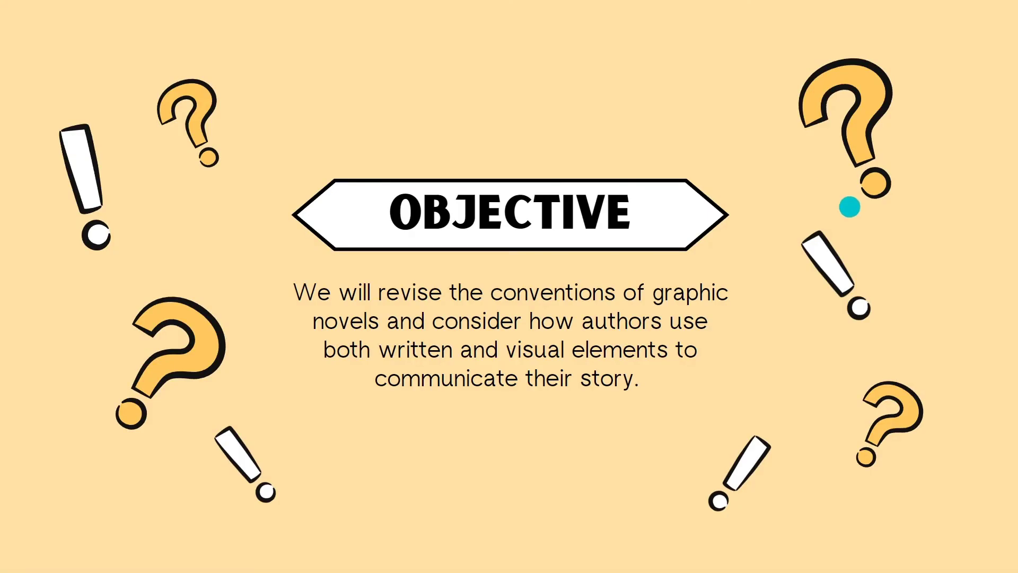
pyautogui.click(877, 224)
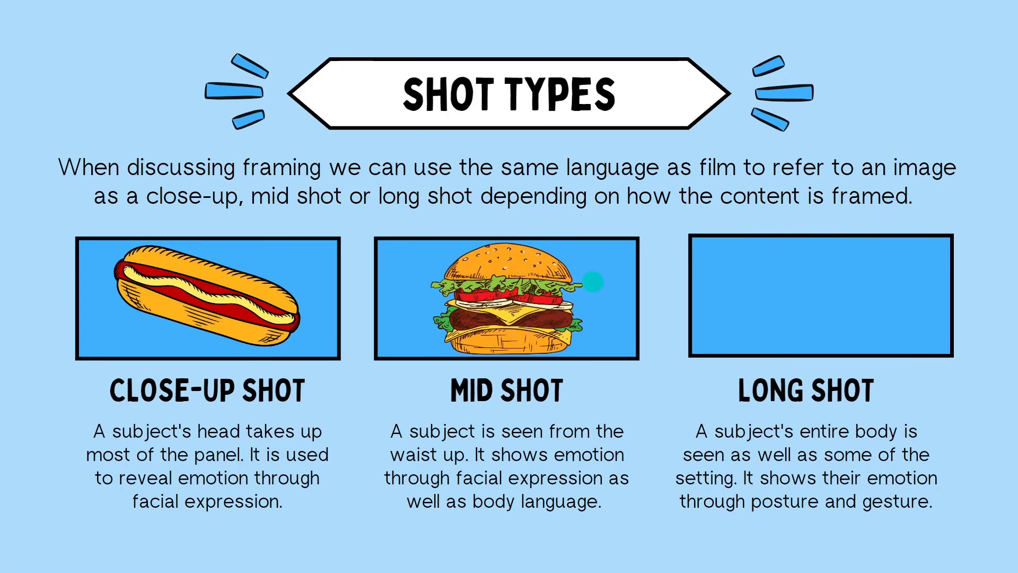
pyautogui.moveTo(1013, 567)
pyautogui.press('Escape')
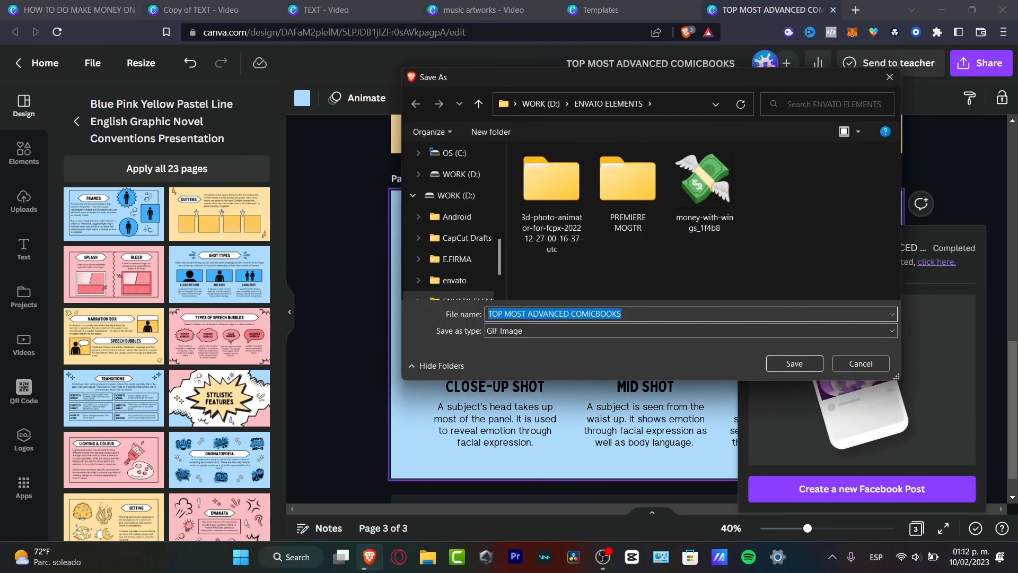
pyautogui.click(860, 363)
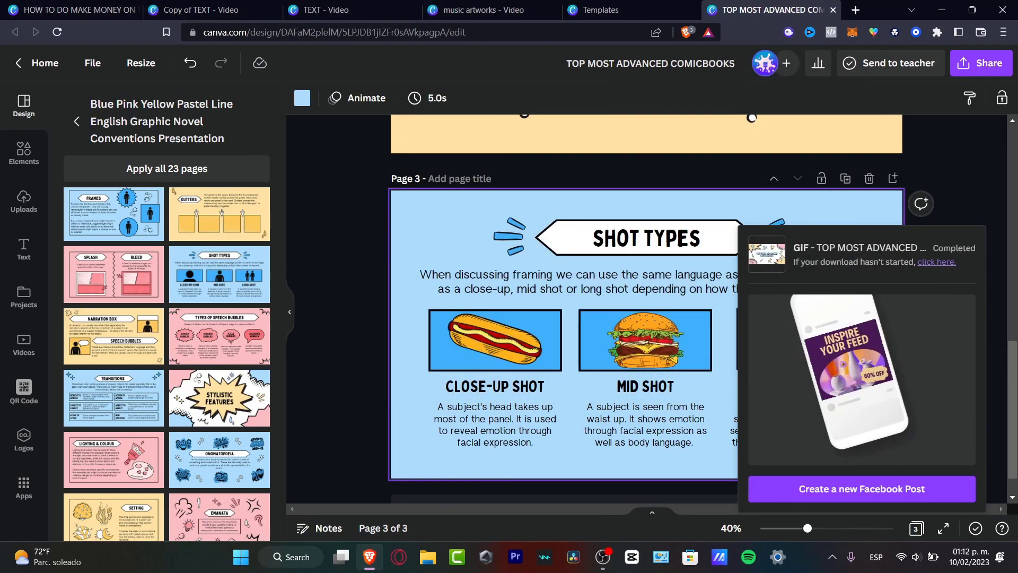